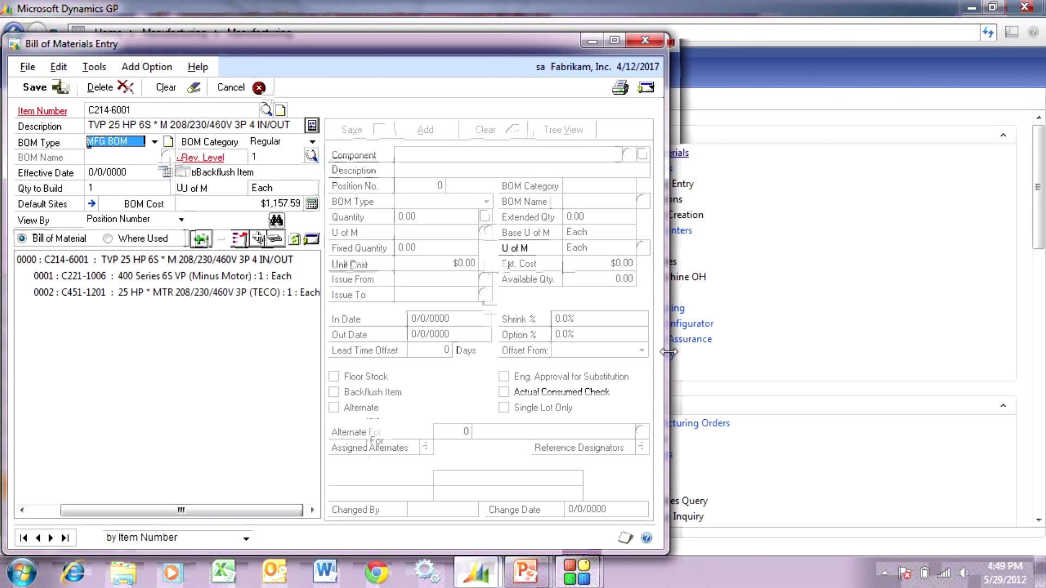
# Expand subassemblies C221-1006 and C221-2006 under C214-6001 and view C221-2006's own bill of materials
pyautogui.moveTo(667, 365); pyautogui.dragTo(752, 365)
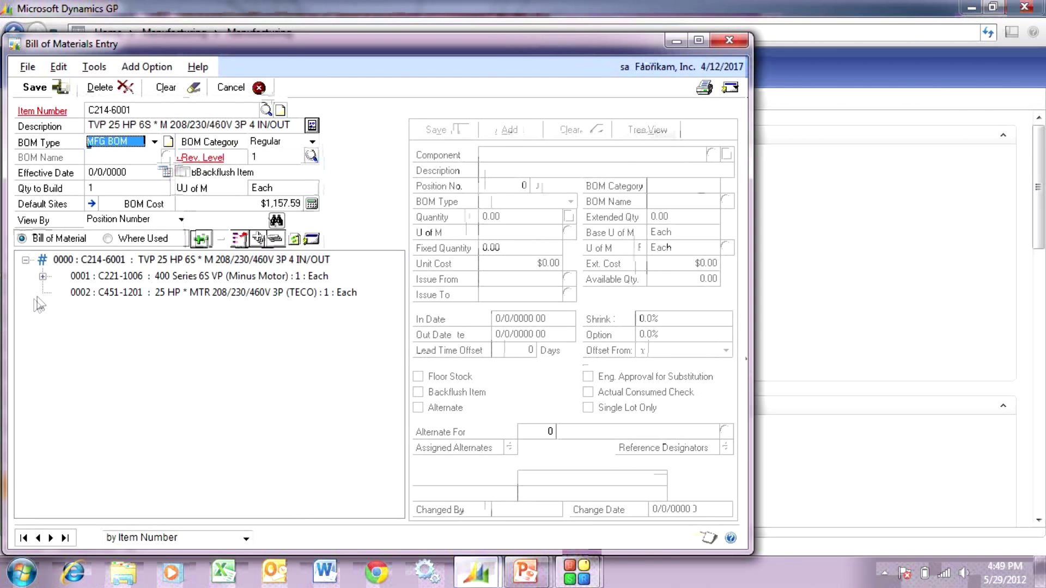
pyautogui.click(43, 276)
pyautogui.click(58, 293)
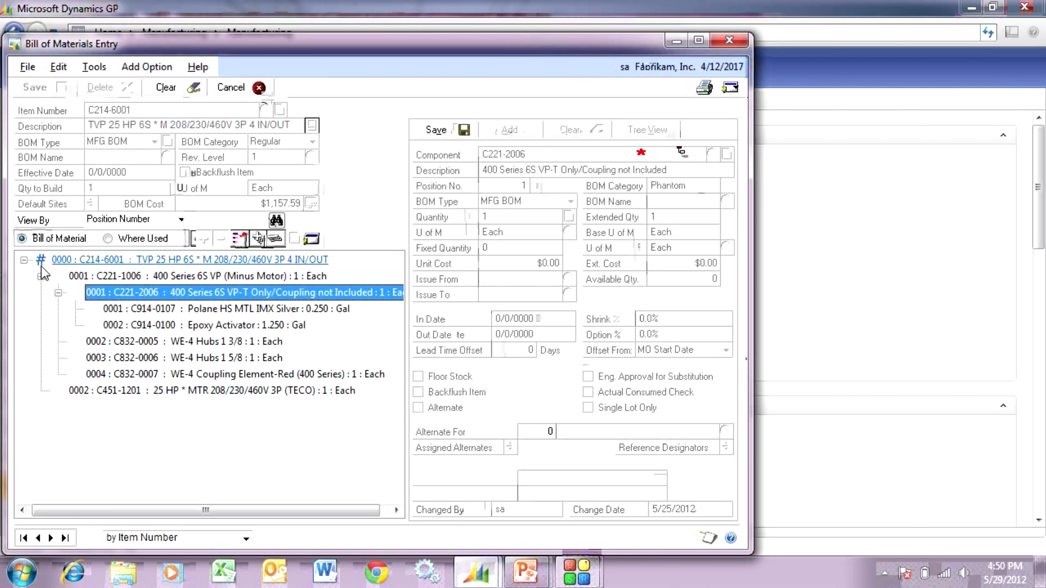
pyautogui.click(123, 279)
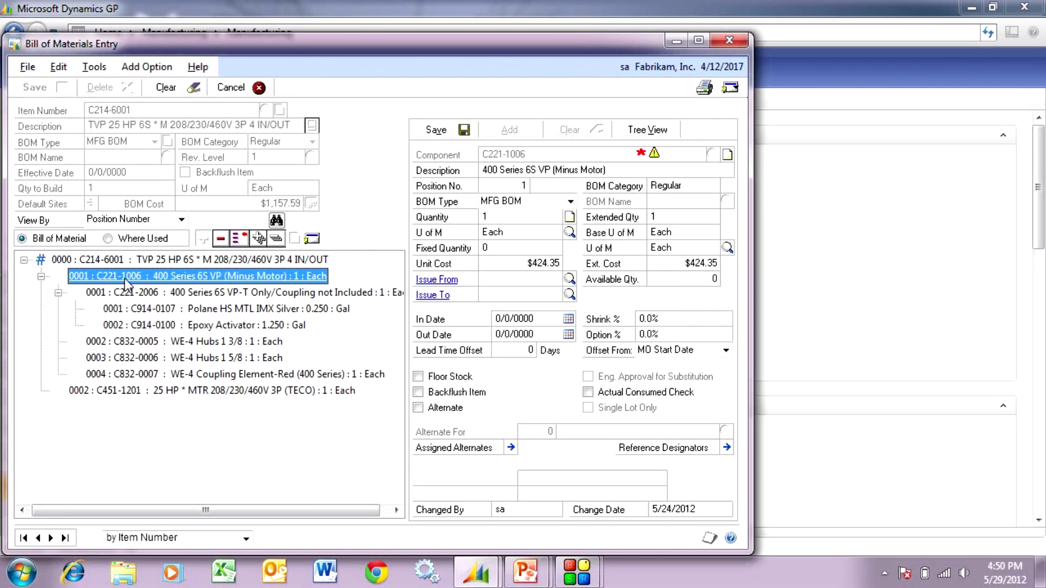
pyautogui.click(134, 292)
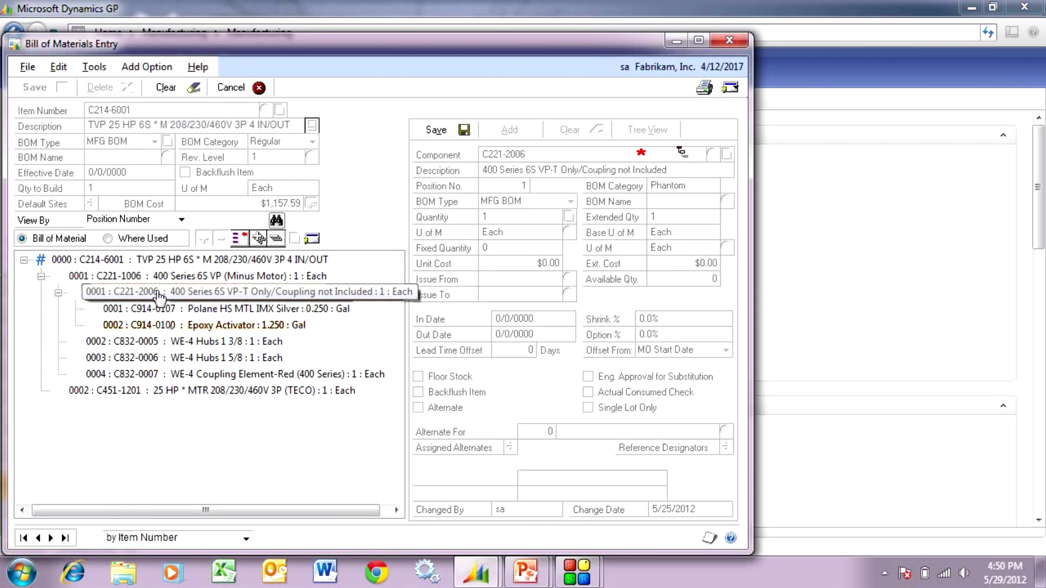
pyautogui.click(241, 238)
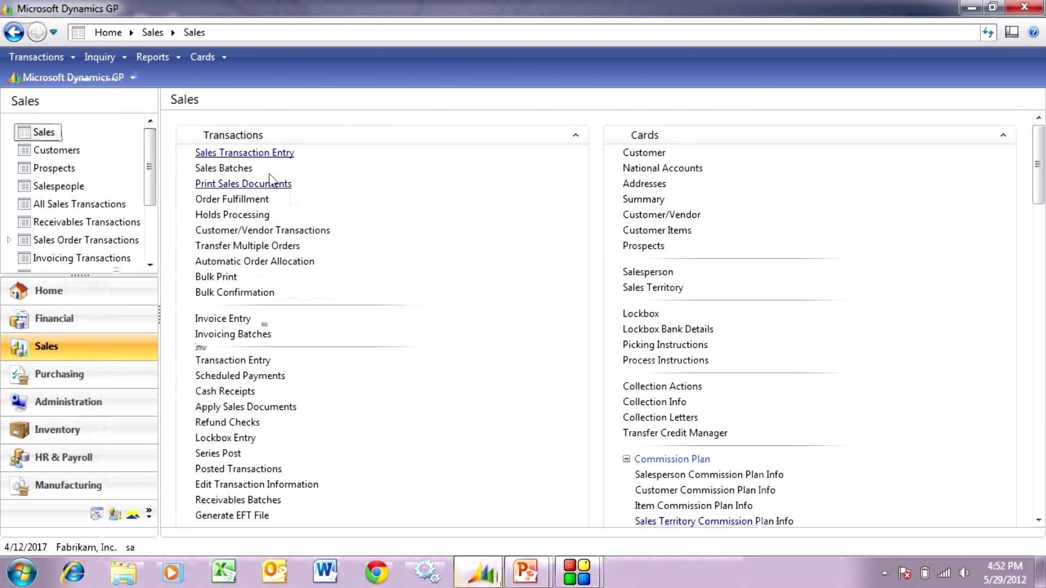
# Start a standard sales order for customer Astor Suites in batch STEVE
pyautogui.click(243, 153)
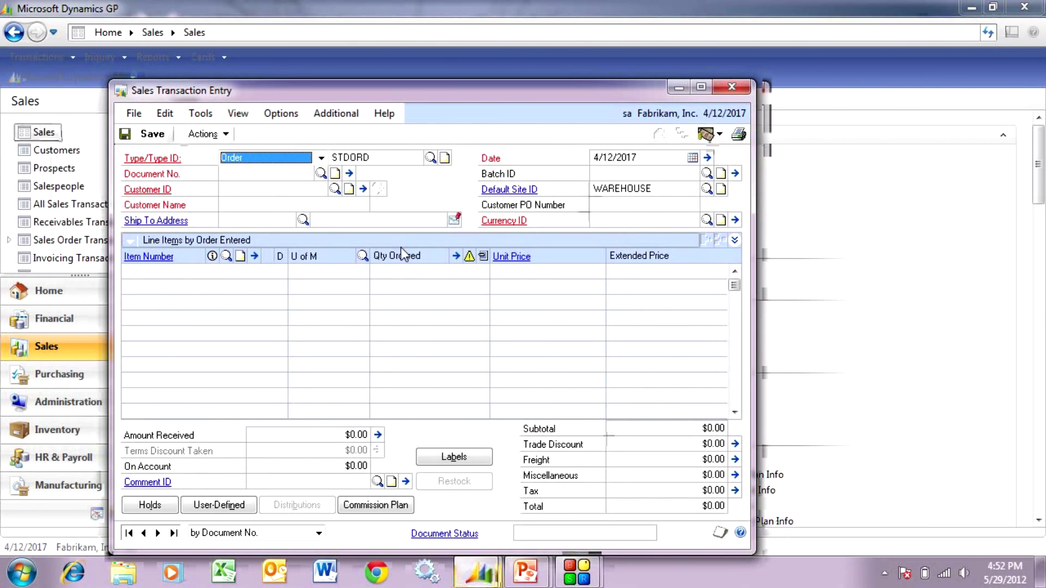
pyautogui.press('Tab')
pyautogui.press('Tab')
pyautogui.hotkey('ctrl', 'l')
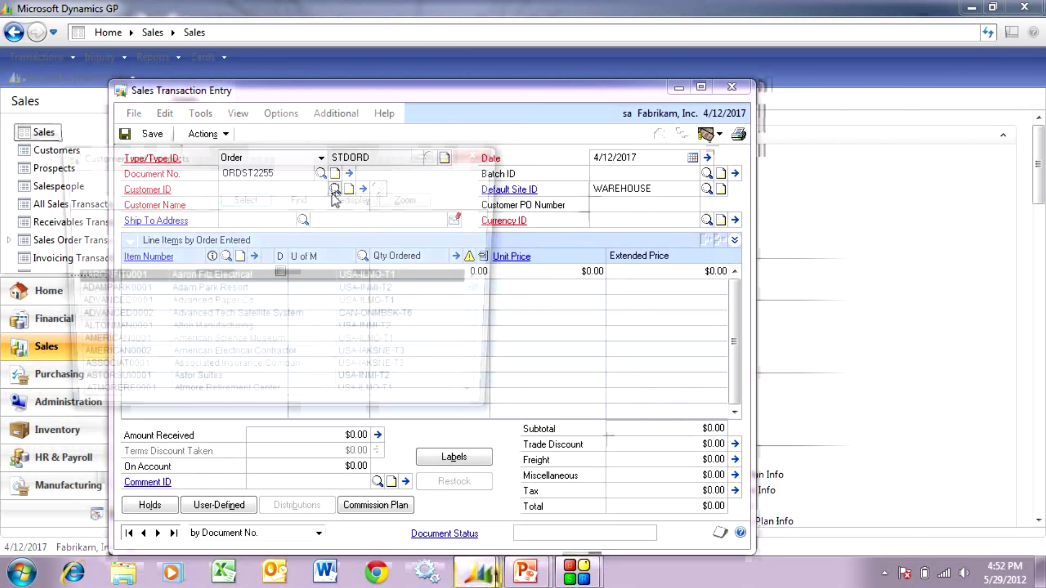
pyautogui.doubleClick(218, 390)
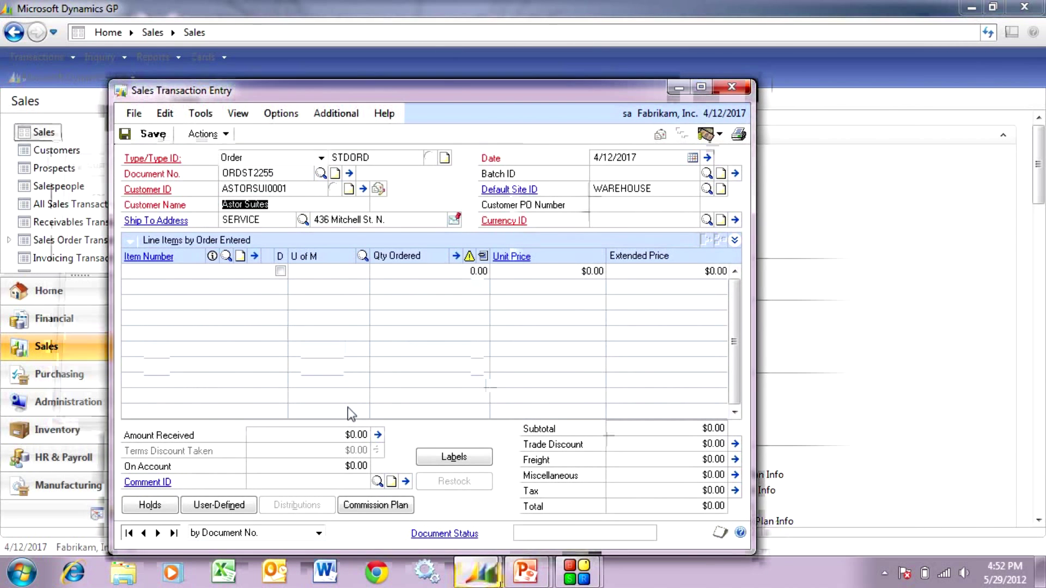
pyautogui.press('Tab')
pyautogui.press('Tab')
pyautogui.write('STEVE')
pyautogui.press('Tab')
pyautogui.press('Tab')
pyautogui.press('Tab')
pyautogui.press('Tab')
# Add item C214-6001, quantity 1, back-ordering the entire quantity
pyautogui.write('C21')
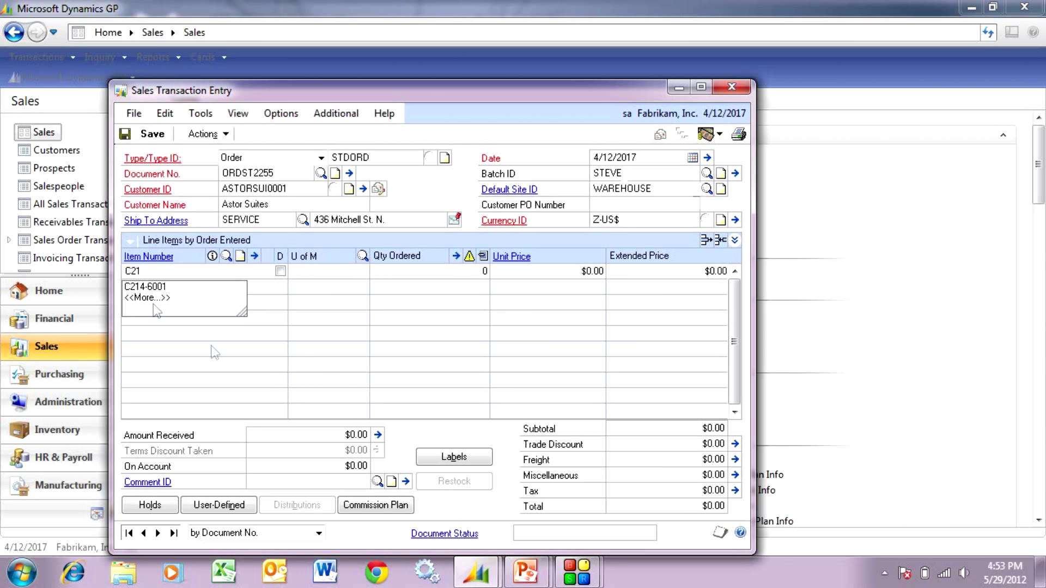
pyautogui.click(143, 290)
pyautogui.press('Tab')
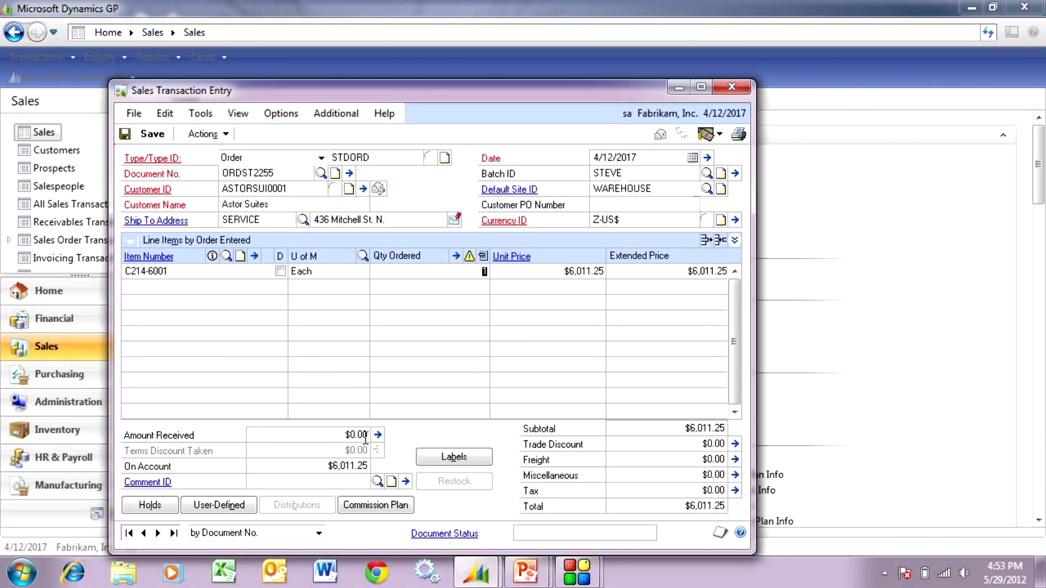
pyautogui.press('Tab')
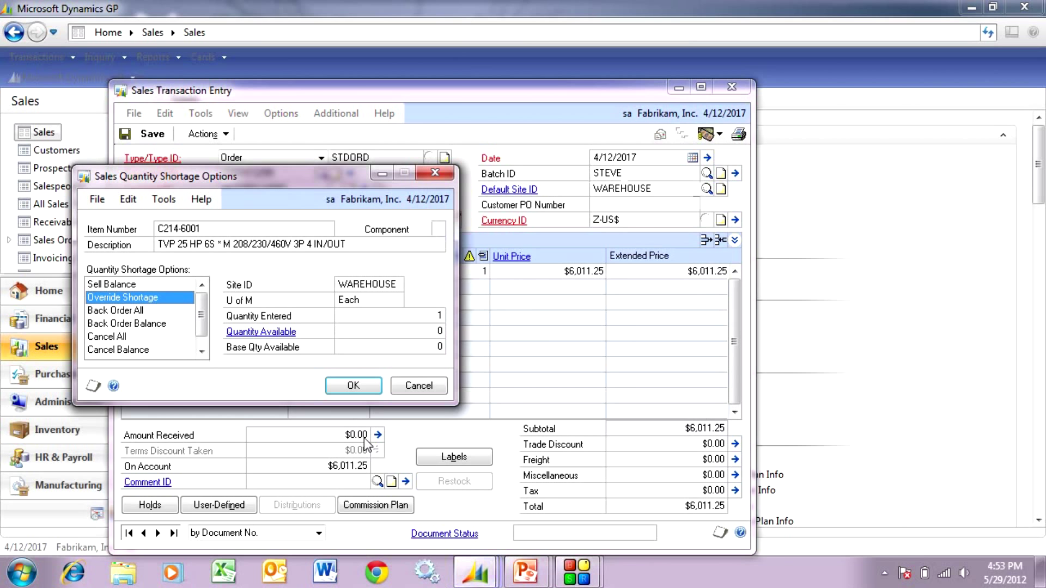
pyautogui.click(125, 311)
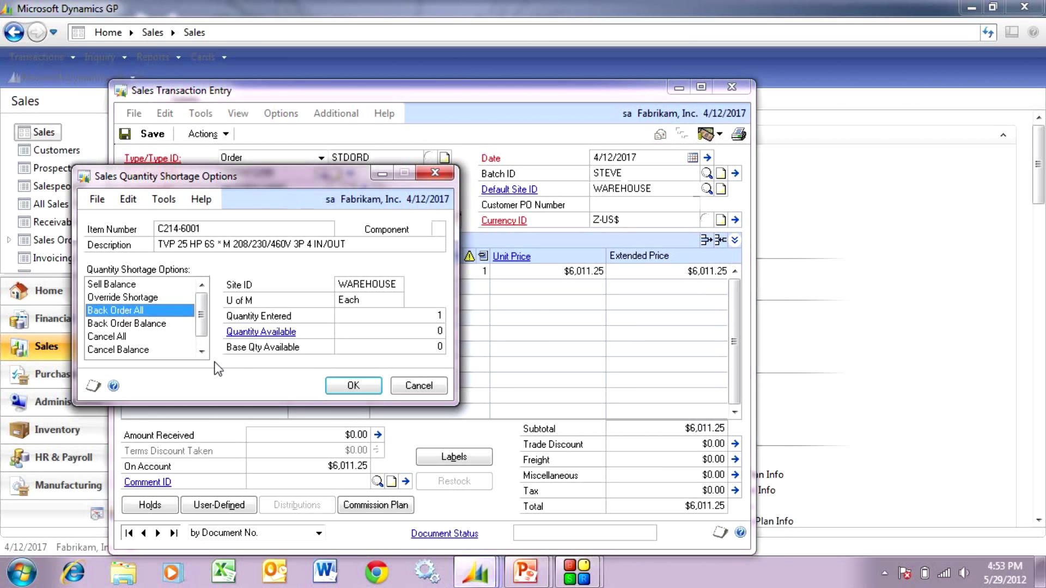
pyautogui.click(351, 386)
pyautogui.press('Tab')
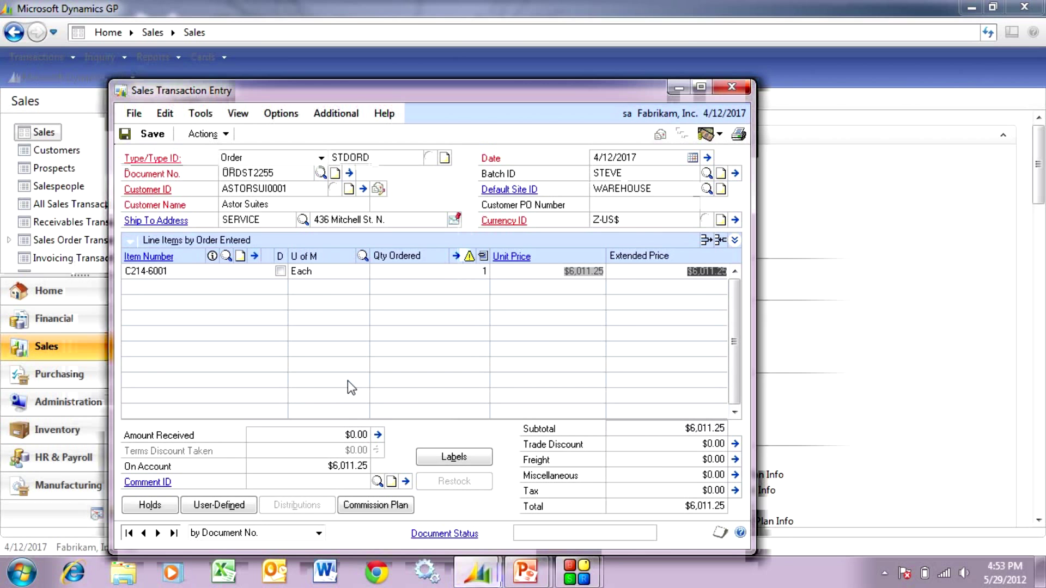
pyautogui.press('Tab')
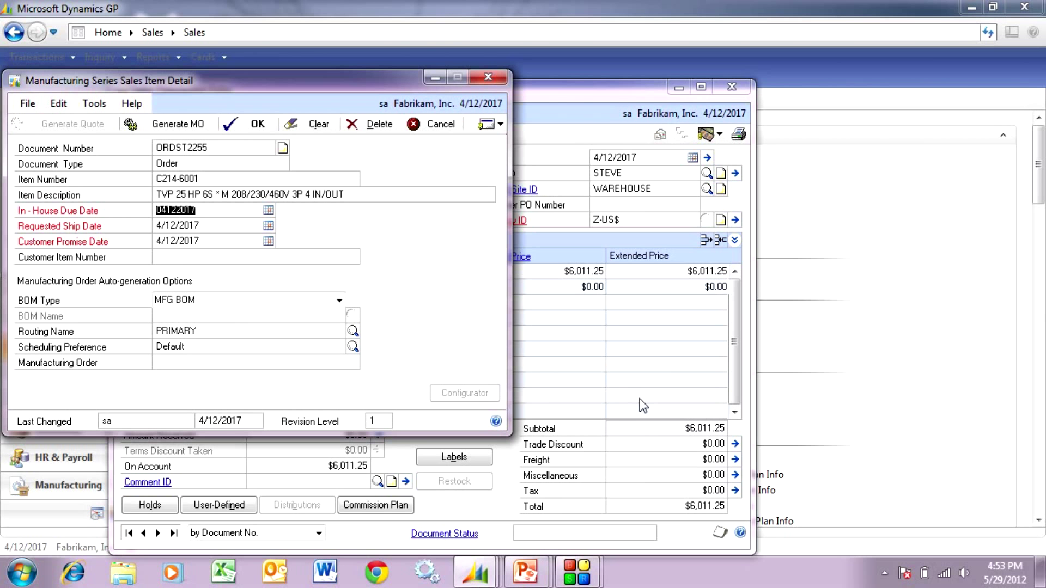
# Generate MO0022 for the C214-6001 line, declining both prompts, and save order ORDST2255
pyautogui.click(157, 126)
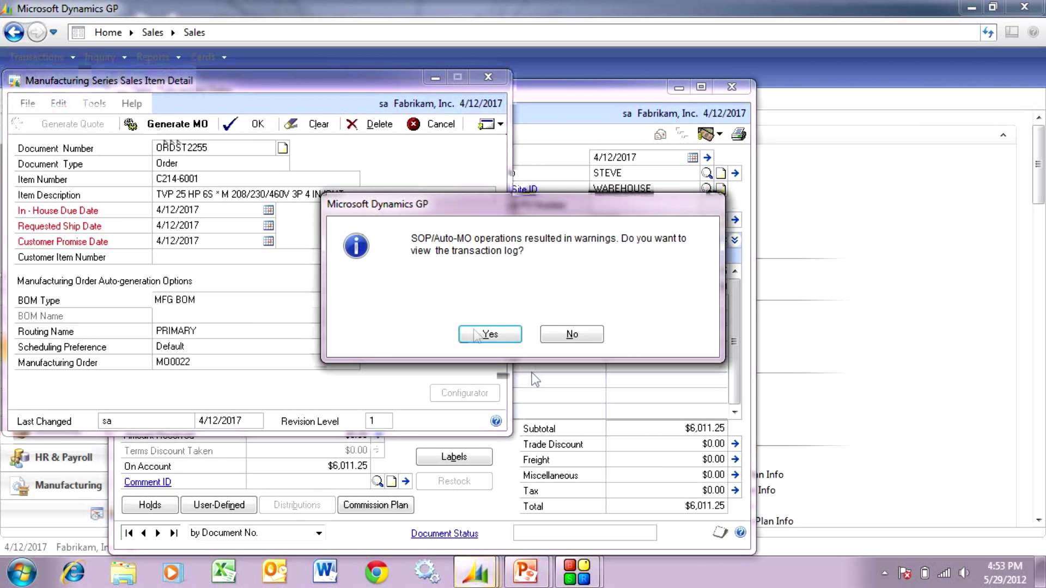
pyautogui.click(569, 336)
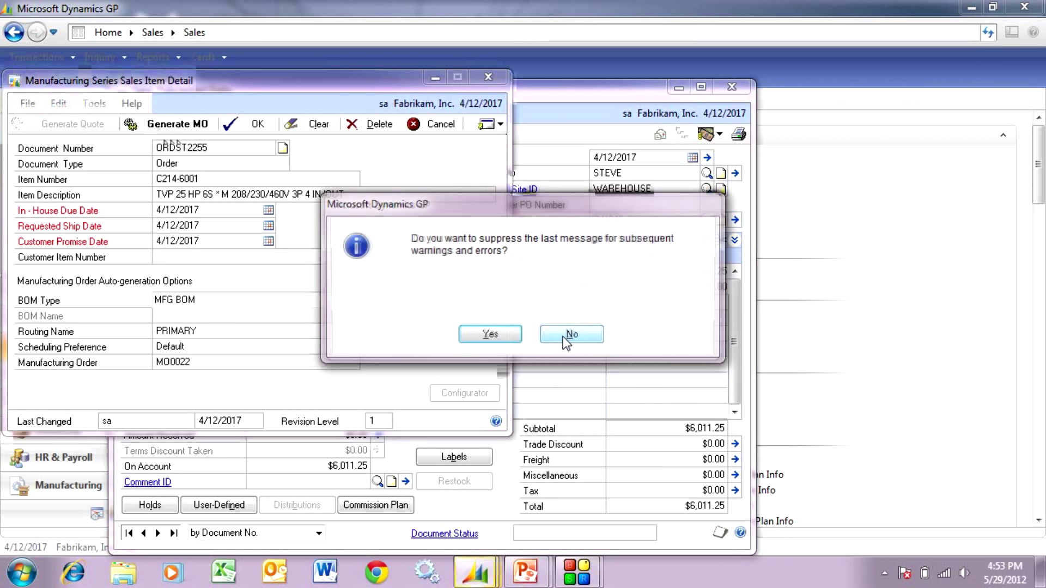
pyautogui.click(569, 335)
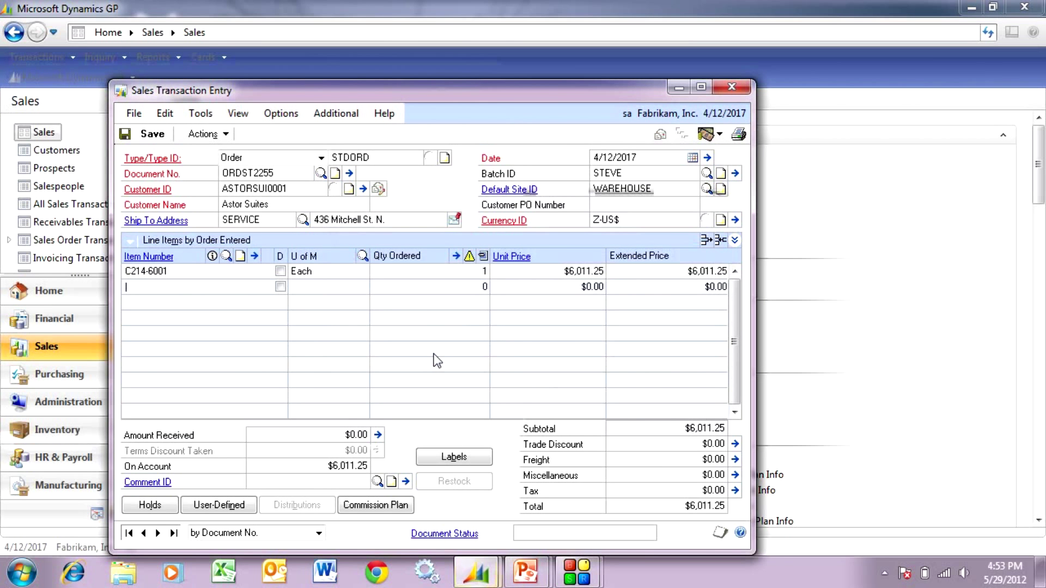
pyautogui.click(143, 133)
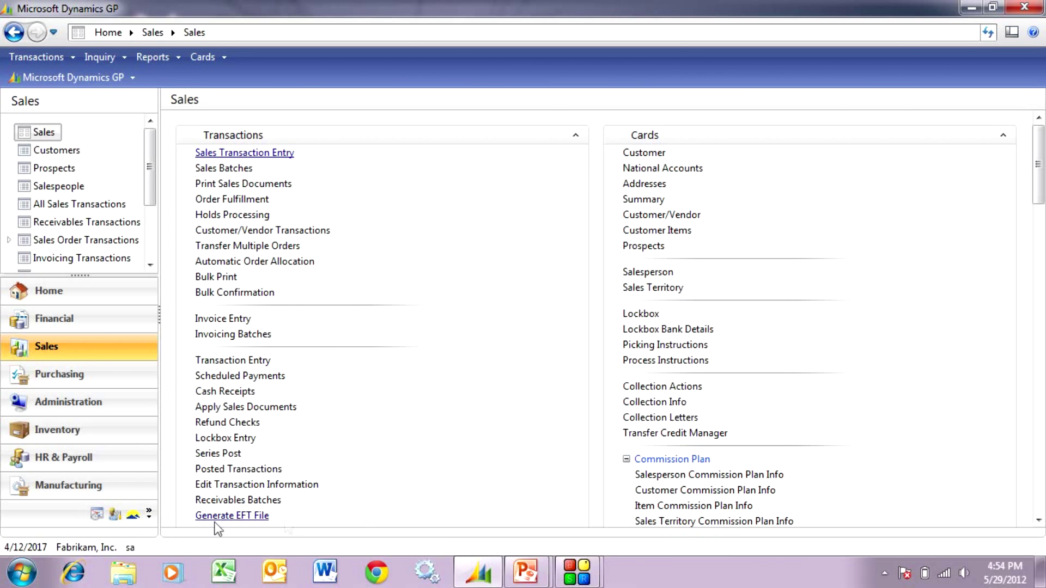
# Run a full MRP regeneration from the Manufacturing area, skipping the exception report
pyautogui.click(68, 488)
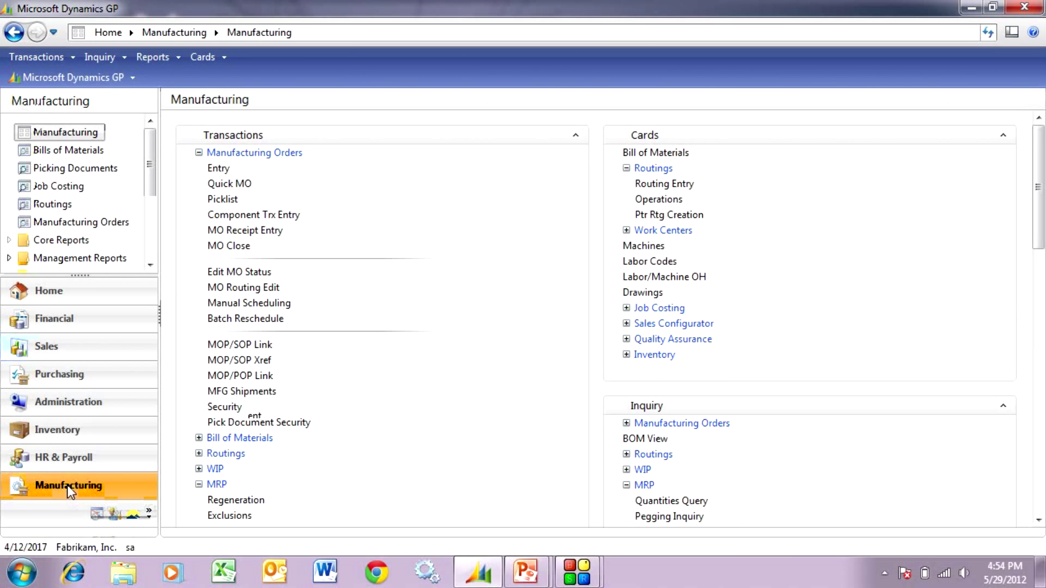
pyautogui.click(251, 501)
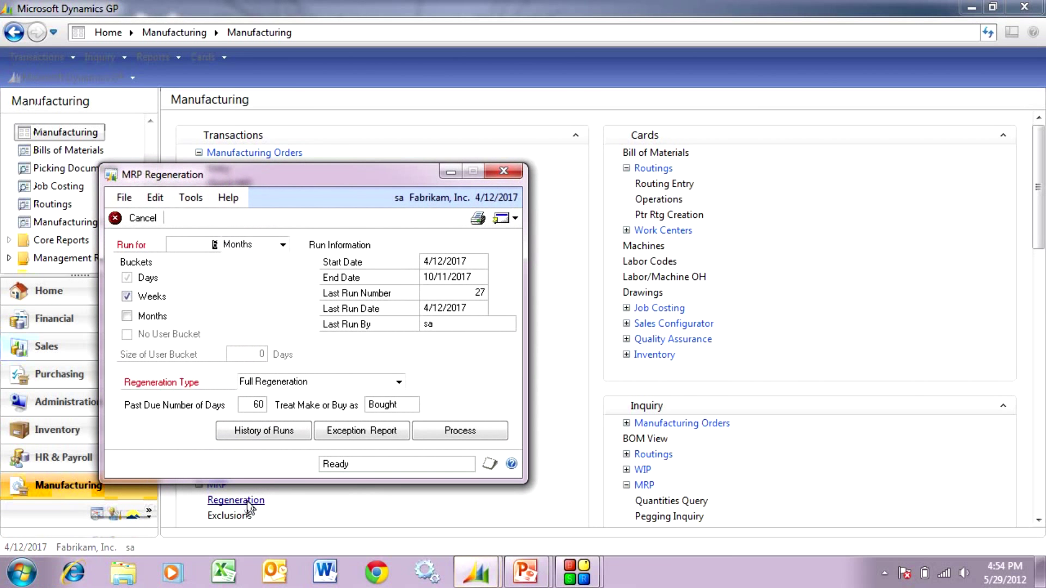
pyautogui.click(489, 435)
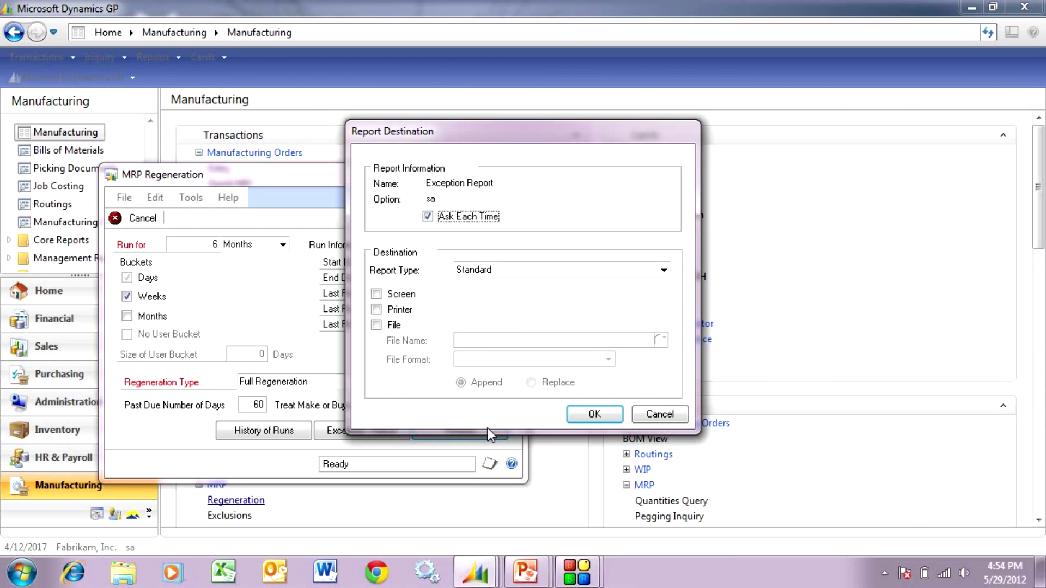
pyautogui.click(659, 414)
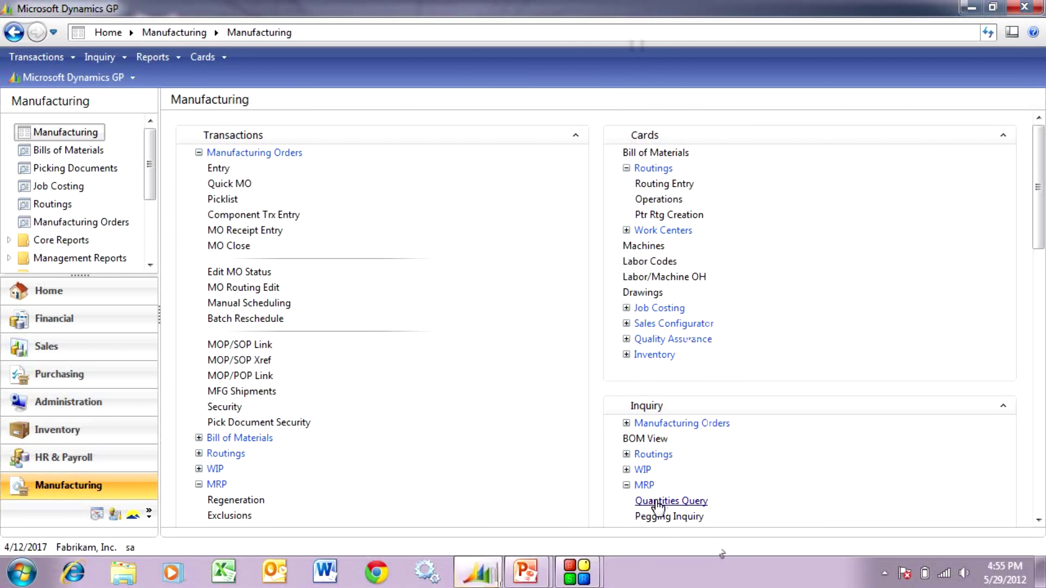
pyautogui.click(655, 501)
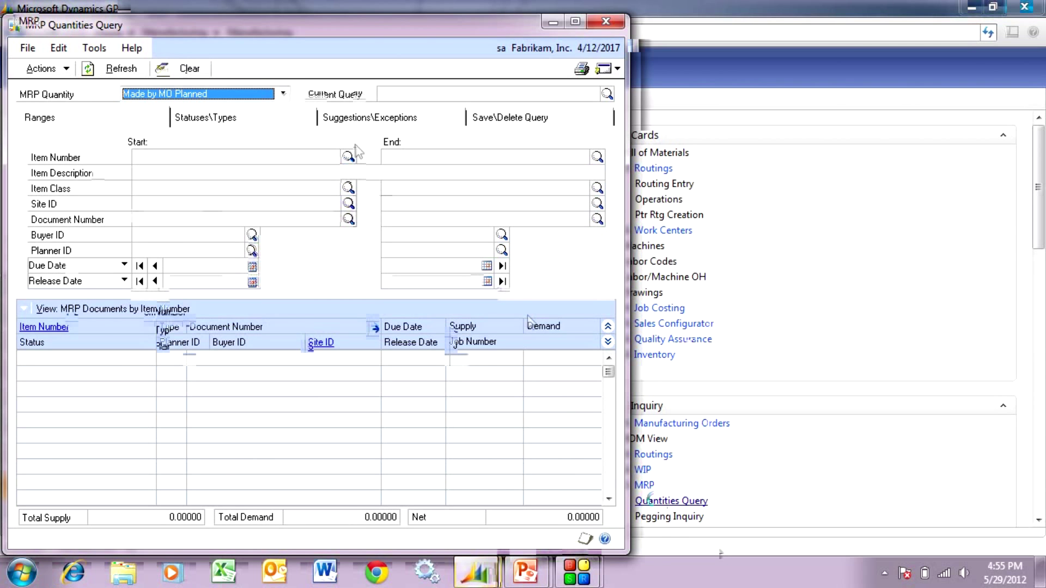
pyautogui.click(98, 71)
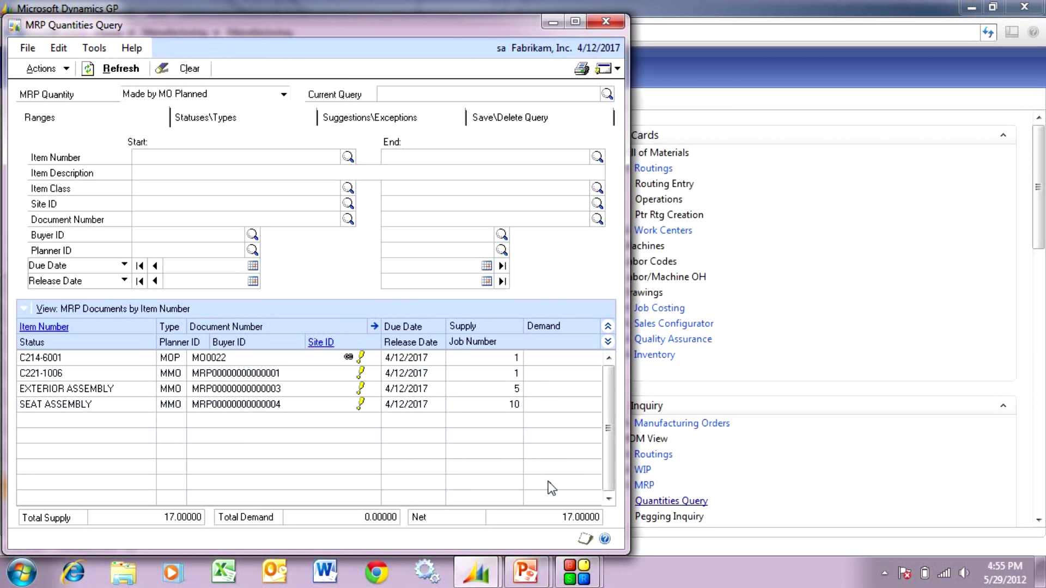
pyautogui.click(195, 358)
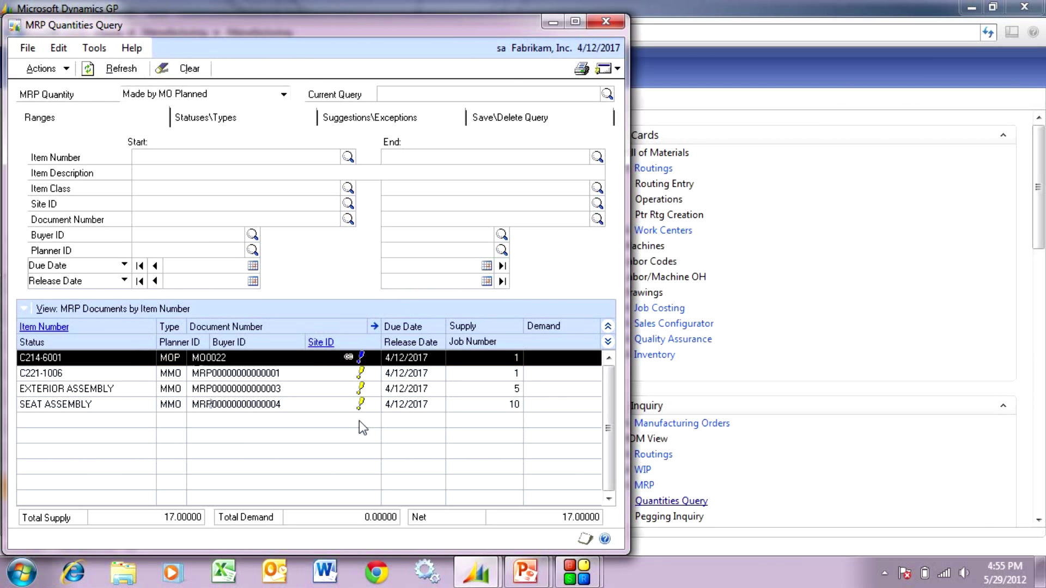
pyautogui.click(188, 375)
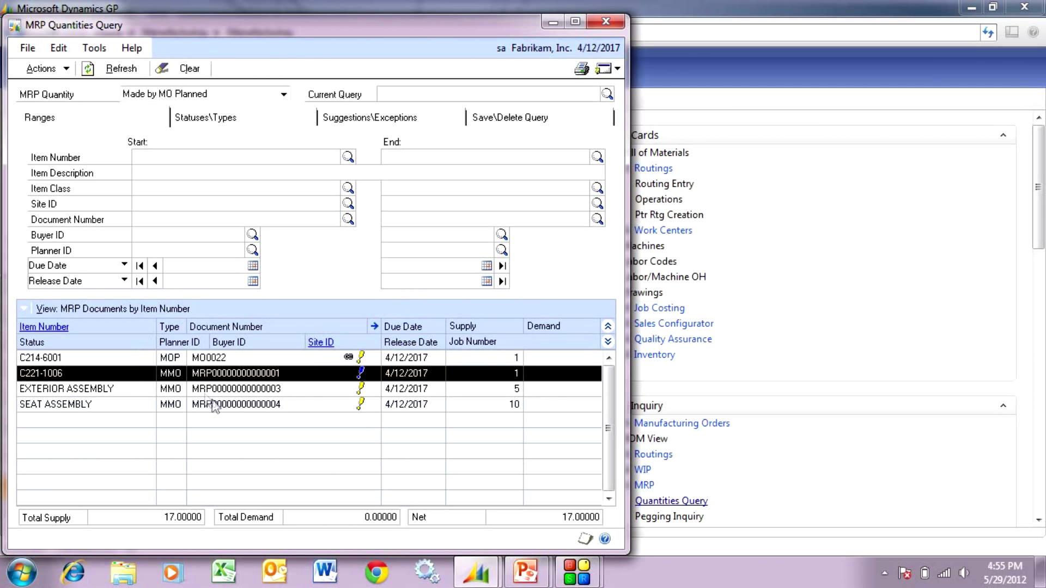
pyautogui.doubleClick(165, 378)
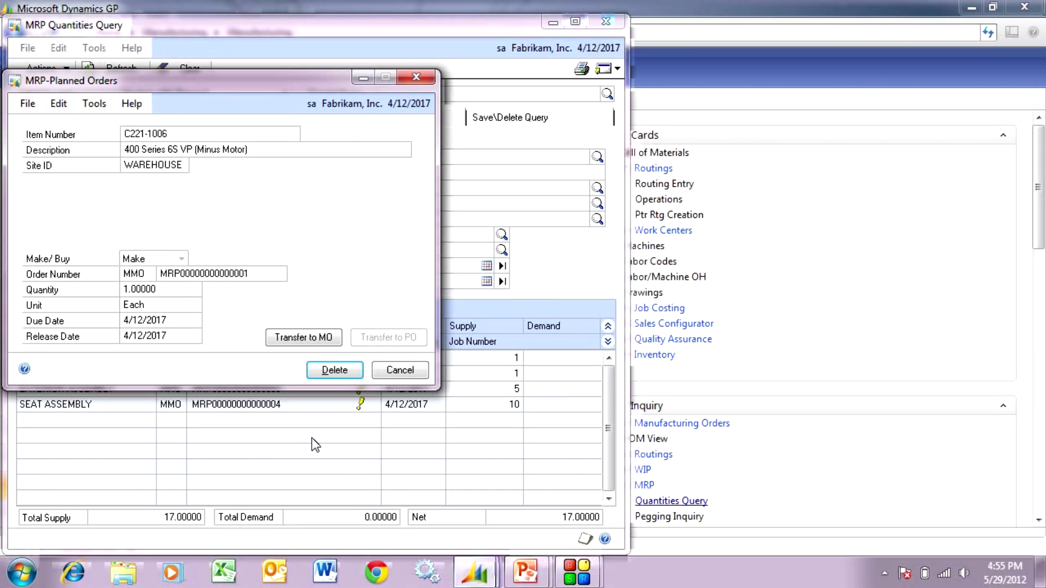
# Convert C221-1006's planned order into scheduled MO0023, save it, and close the MRP query
pyautogui.click(299, 340)
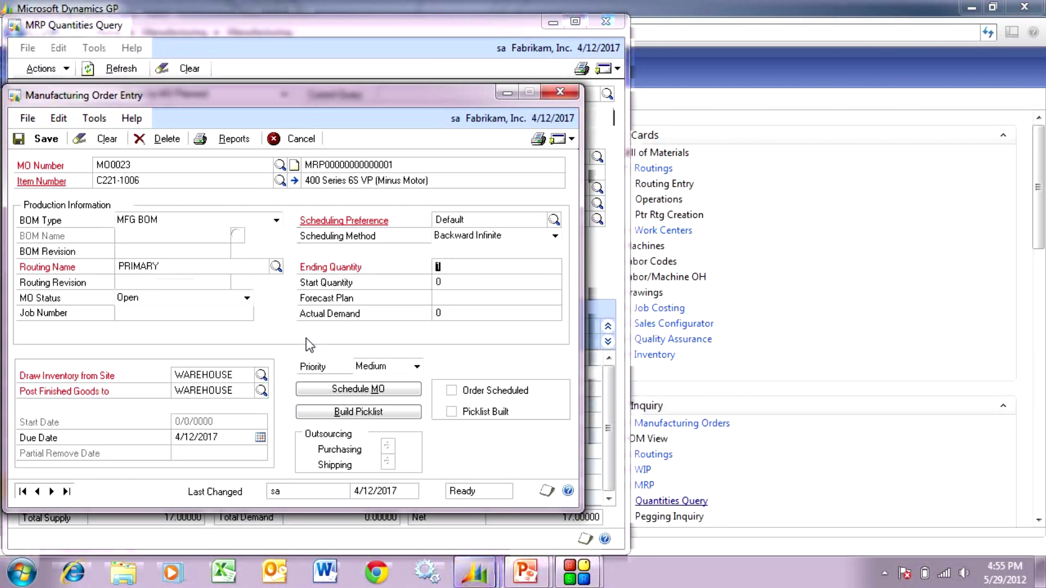
pyautogui.click(328, 390)
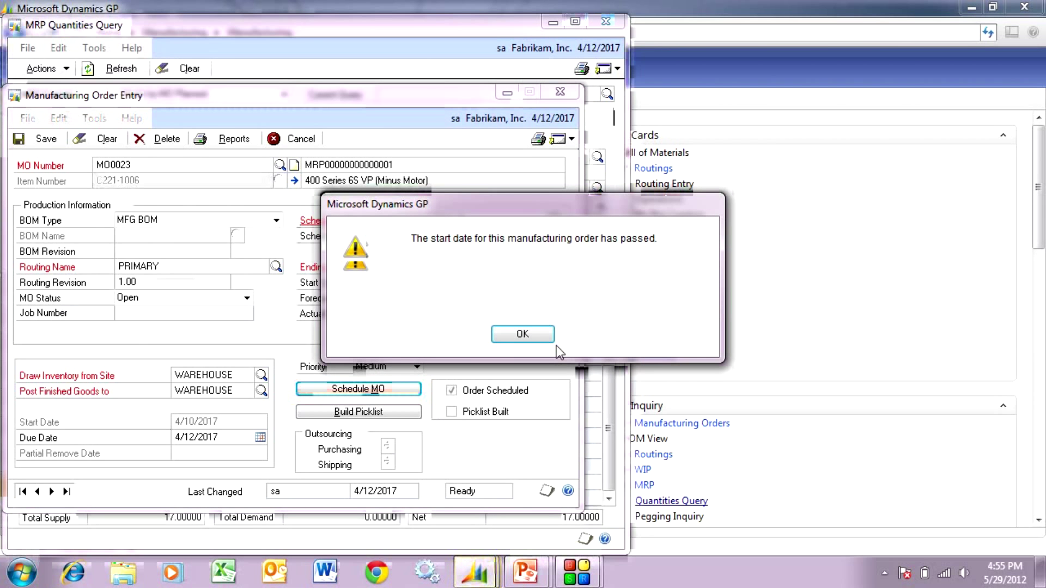
pyautogui.click(549, 337)
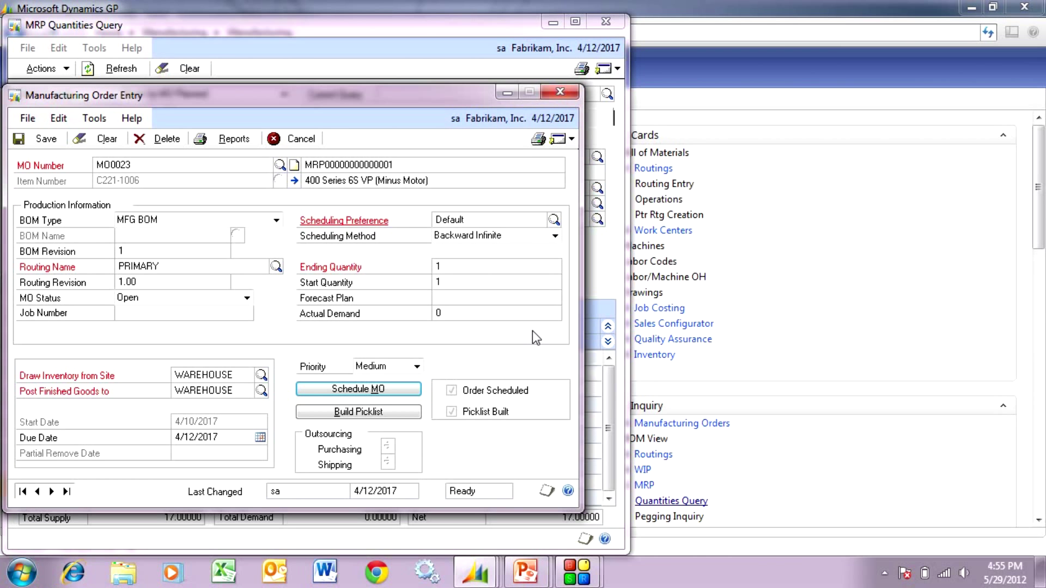
pyautogui.click(30, 143)
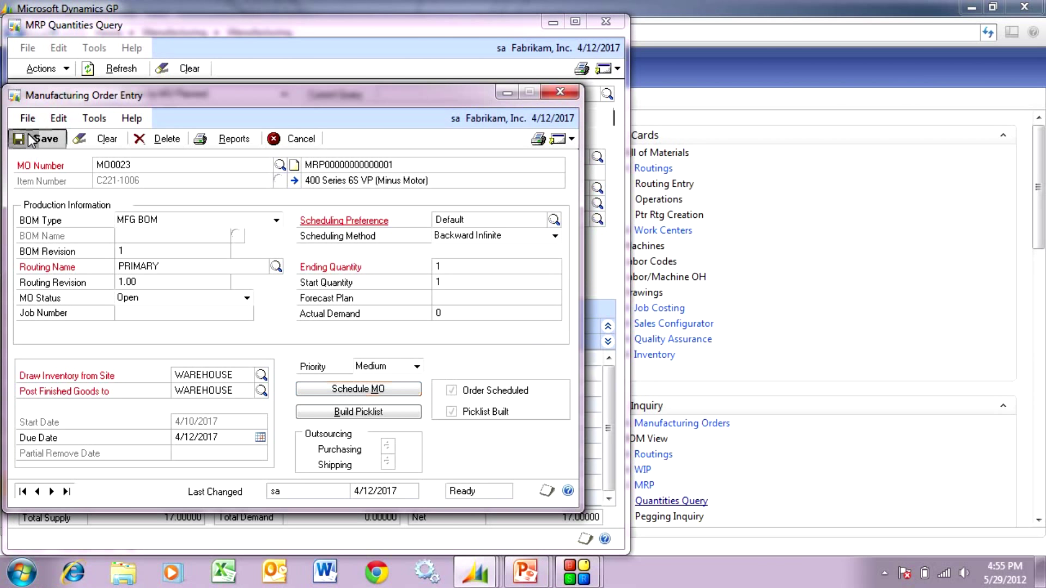
pyautogui.click(560, 92)
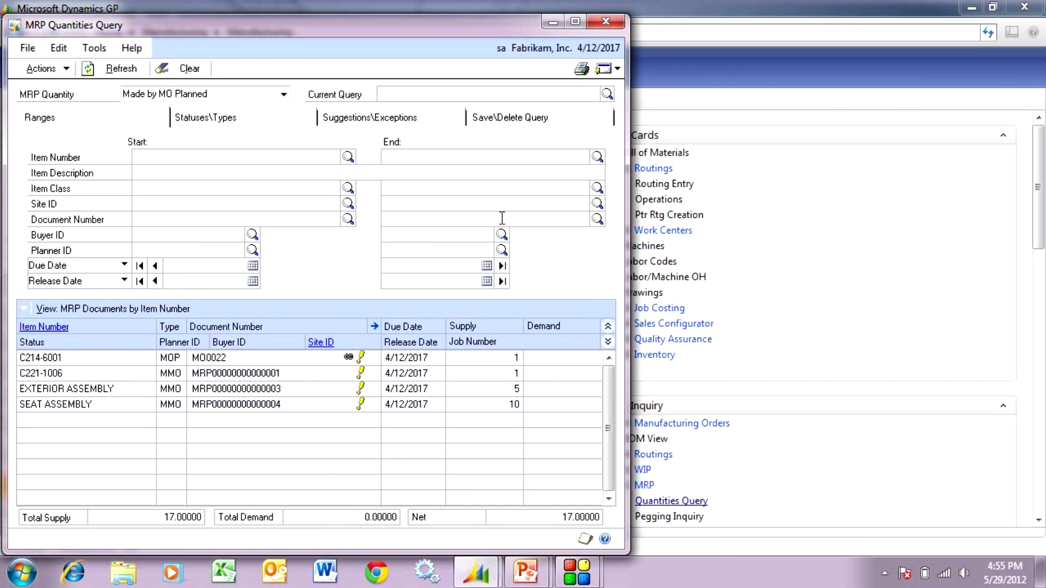
pyautogui.click(606, 22)
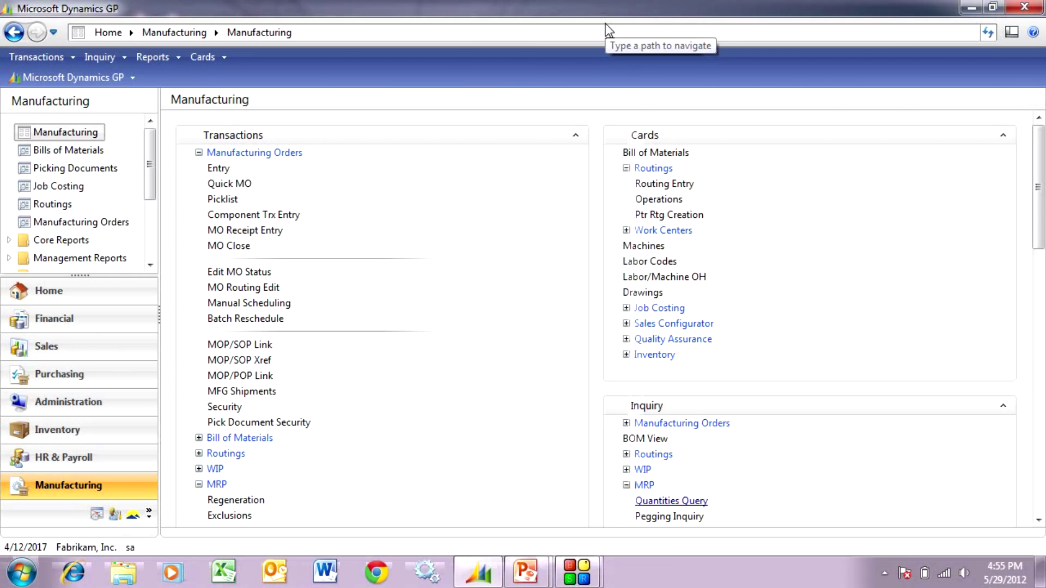
# Mark all purchase requests in Purchase Request Resolution and review vendor CARLSONS0001's items
pyautogui.click(46, 378)
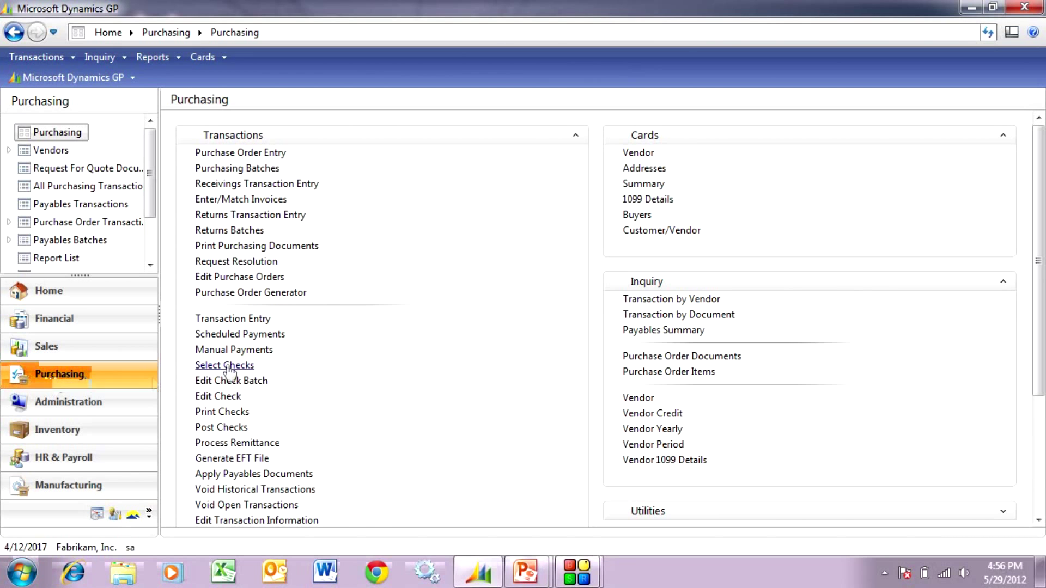
pyautogui.click(233, 263)
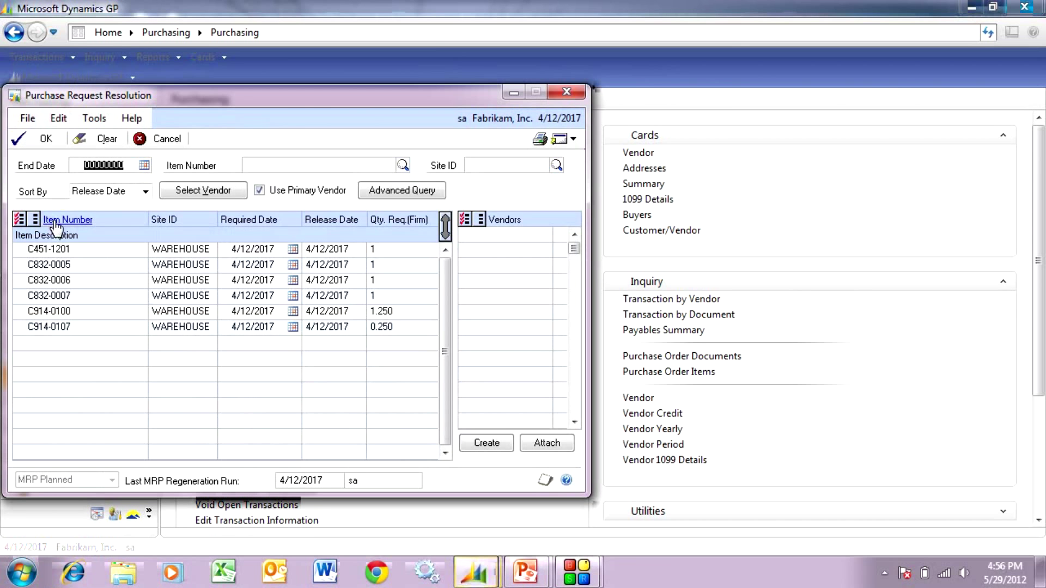
pyautogui.click(19, 220)
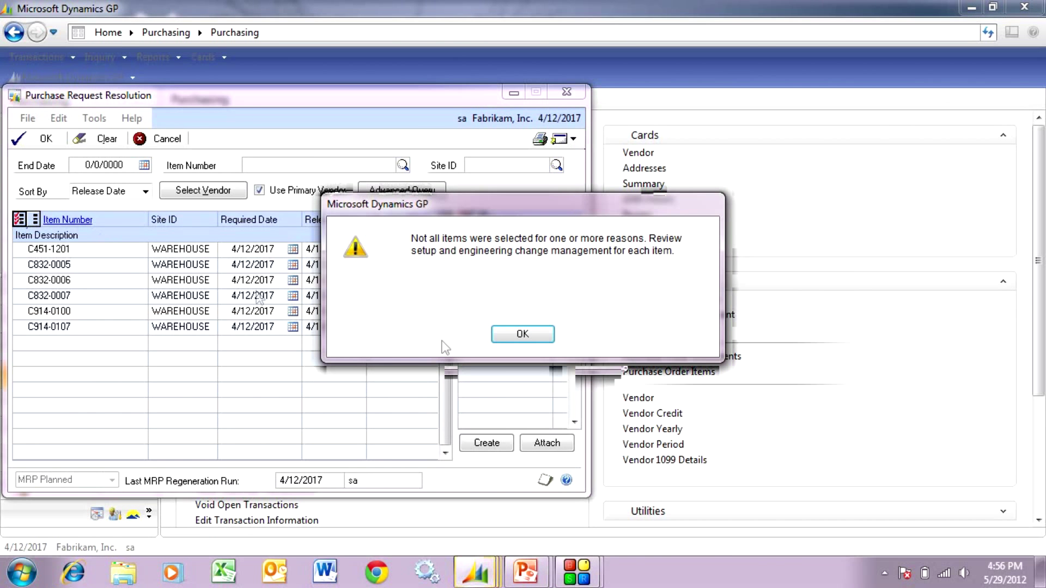
pyautogui.click(516, 337)
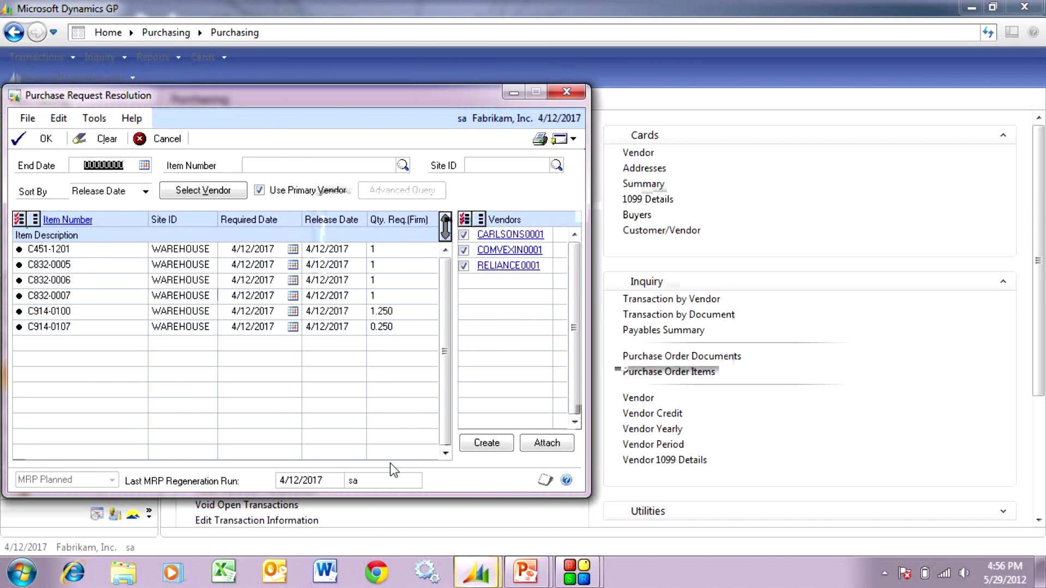
pyautogui.click(512, 235)
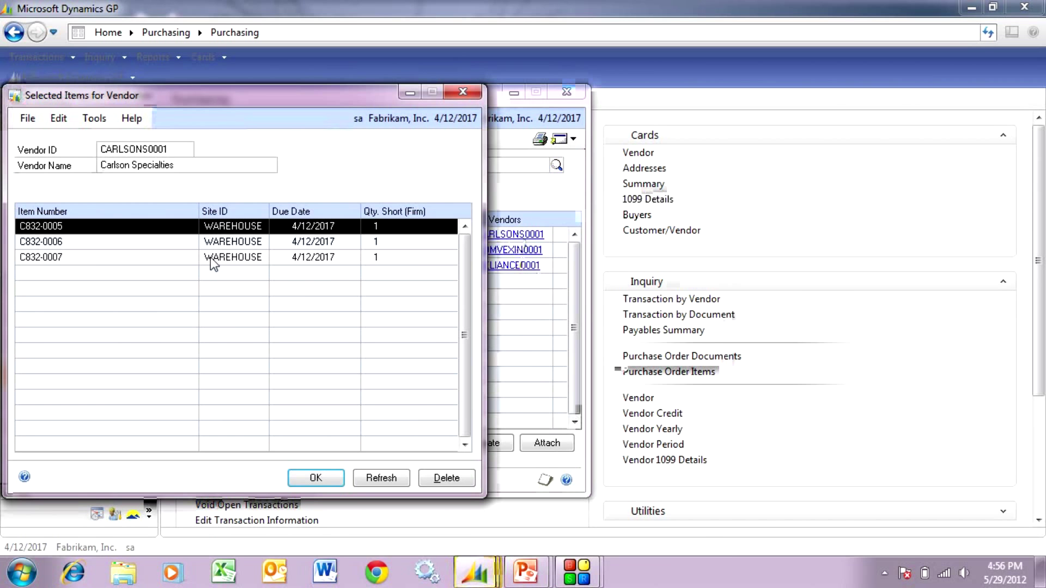
pyautogui.click(315, 479)
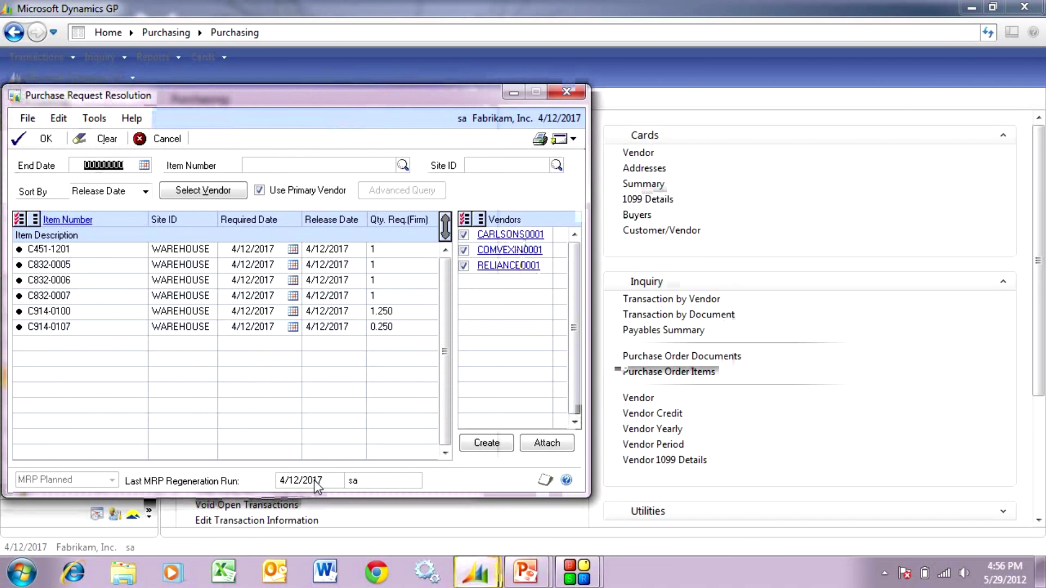
# Create purchase orders for the marked vendors and close the shortage report
pyautogui.click(490, 442)
pyautogui.click(37, 140)
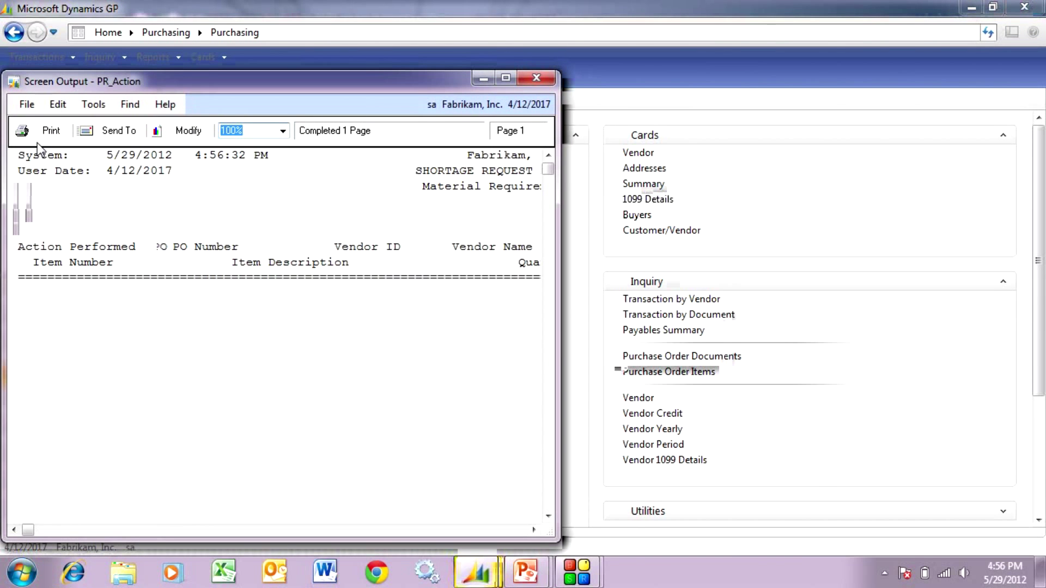
pyautogui.click(536, 77)
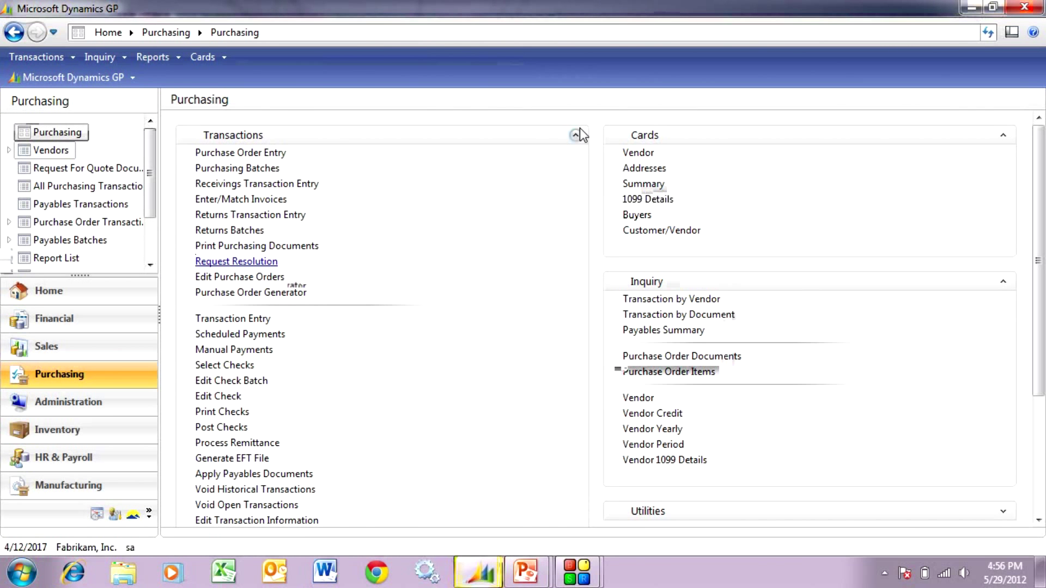
# Receive and invoice PO2121 with vendor document 3456, then load MO0023 in Manufacturing Order Entry
pyautogui.click(224, 153)
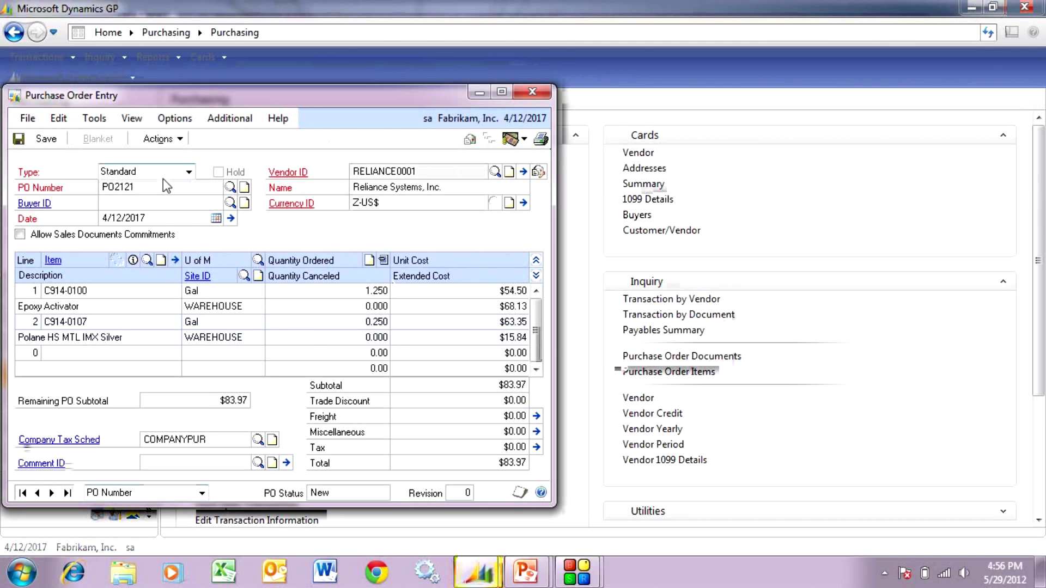
pyautogui.click(158, 138)
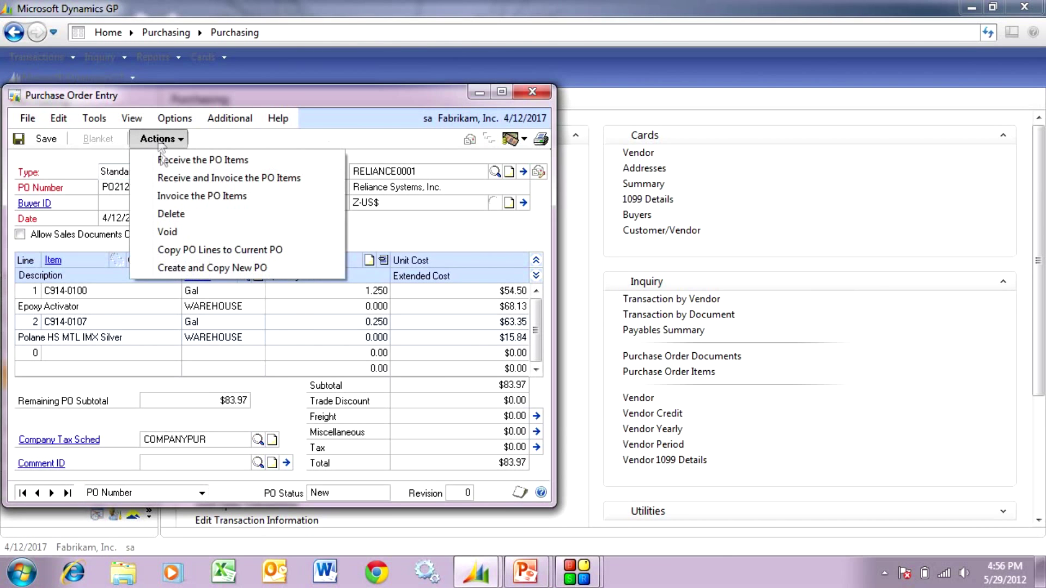
pyautogui.click(169, 176)
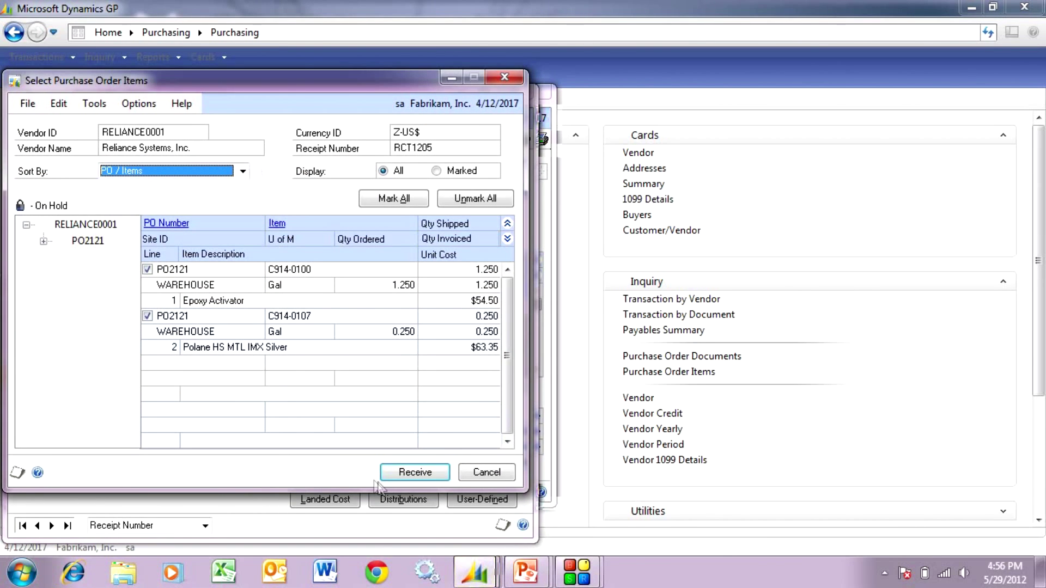
pyautogui.click(411, 472)
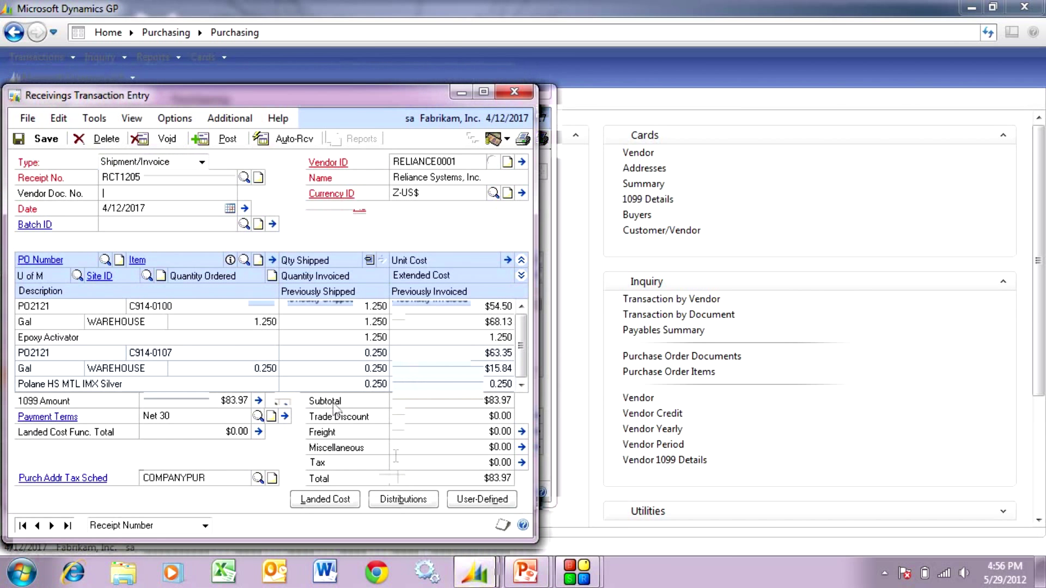
pyautogui.click(136, 192)
pyautogui.write('3456')
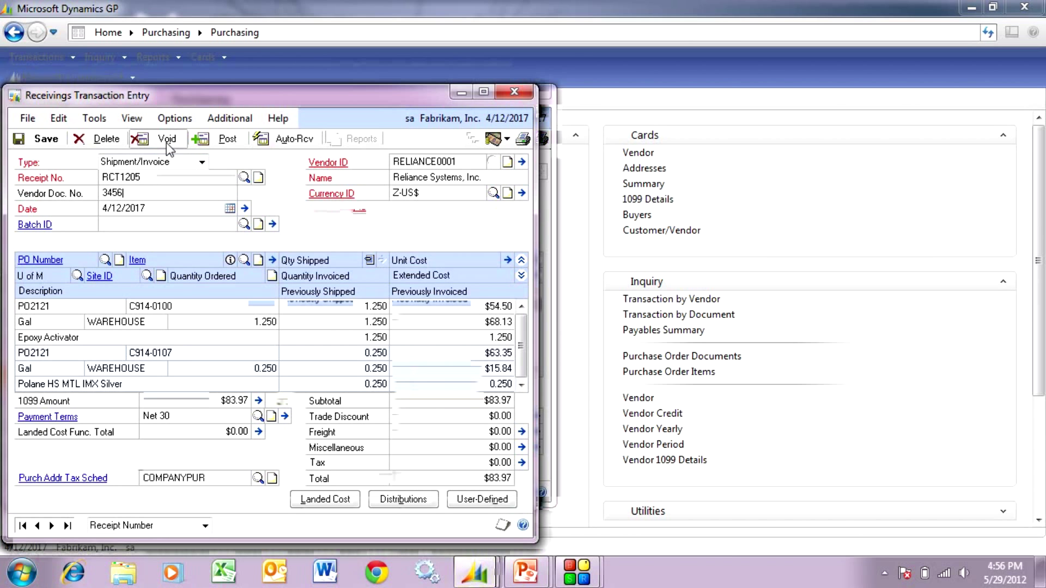
pyautogui.click(223, 140)
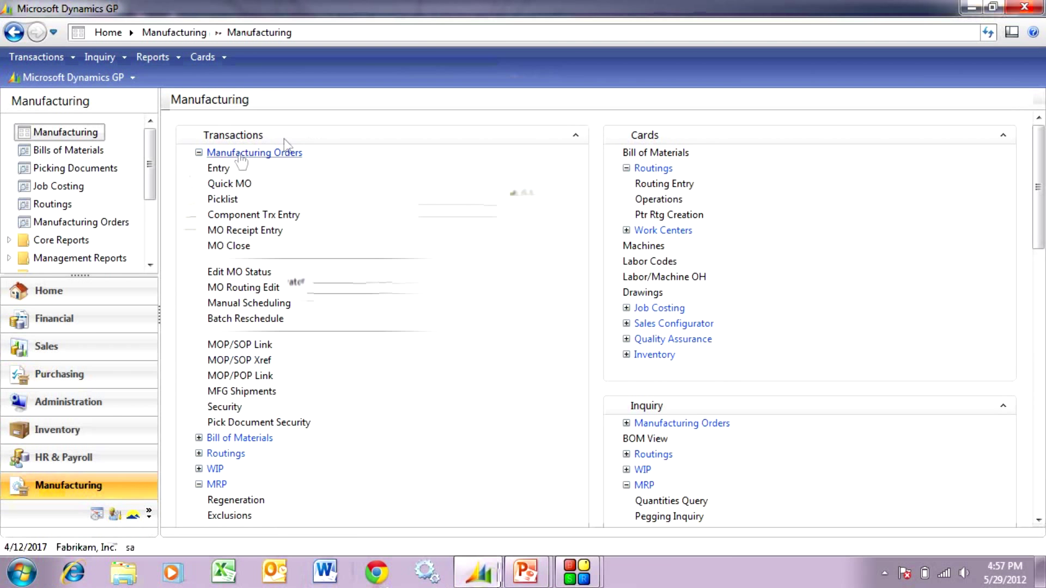
pyautogui.click(218, 168)
pyautogui.click(66, 491)
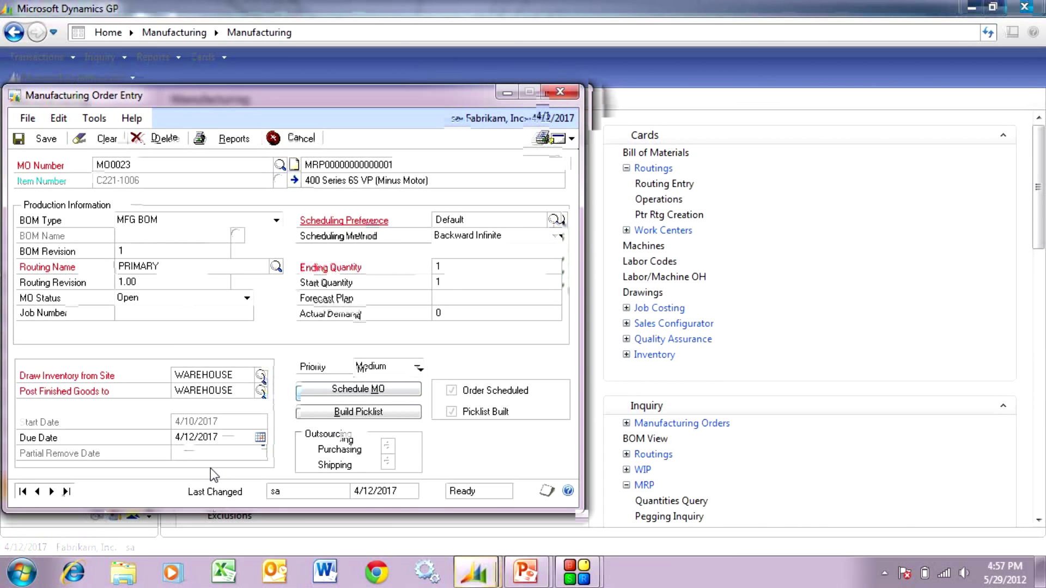
# Change MO0023's MO Status from the dropdown to Released
pyautogui.click(246, 298)
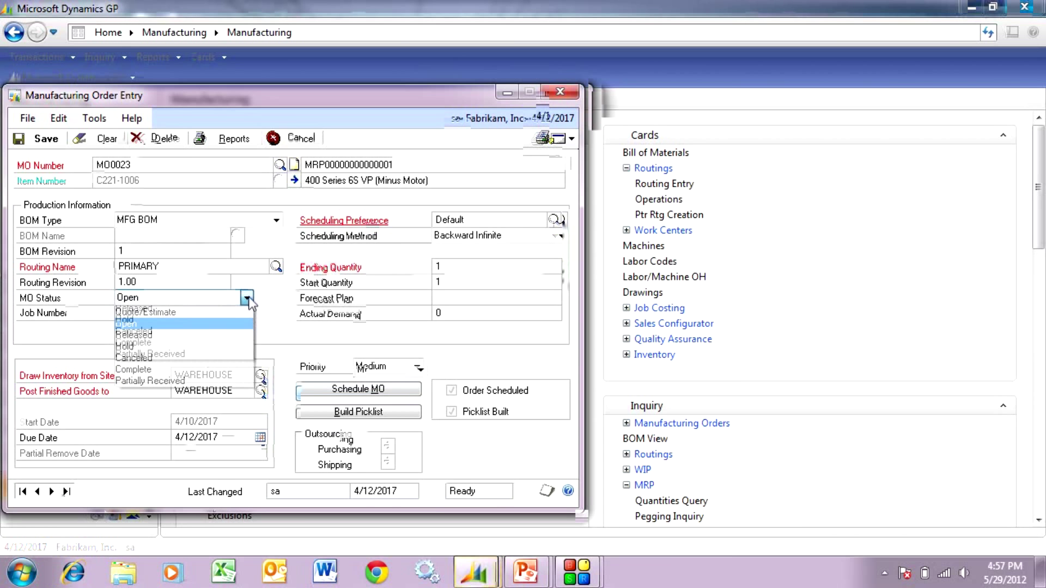
pyautogui.click(227, 335)
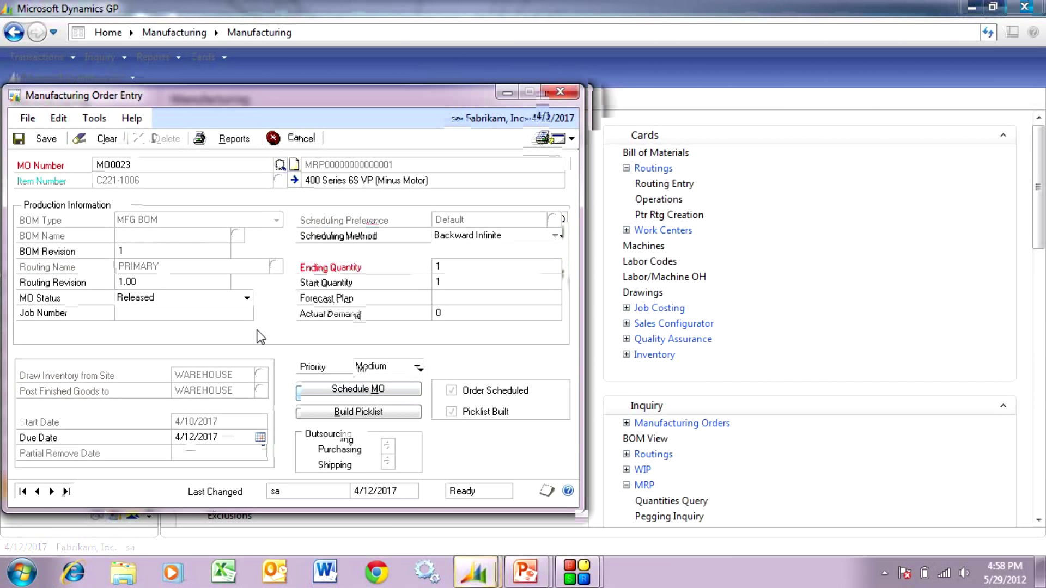
pyautogui.click(572, 139)
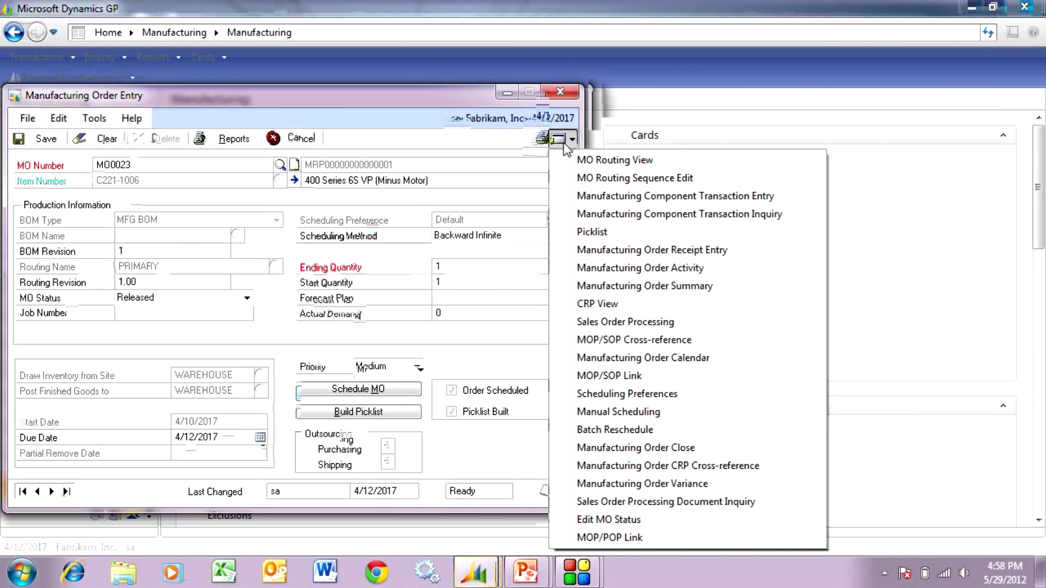
# Add all five MO0023 components to a pick document, post the issue, and reload MO0023
pyautogui.click(599, 196)
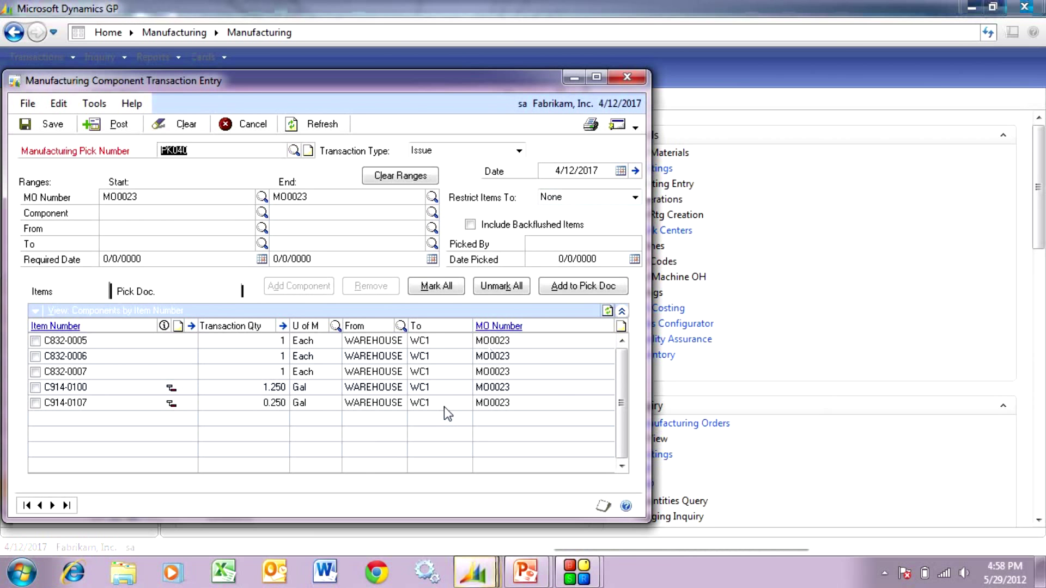
pyautogui.click(434, 287)
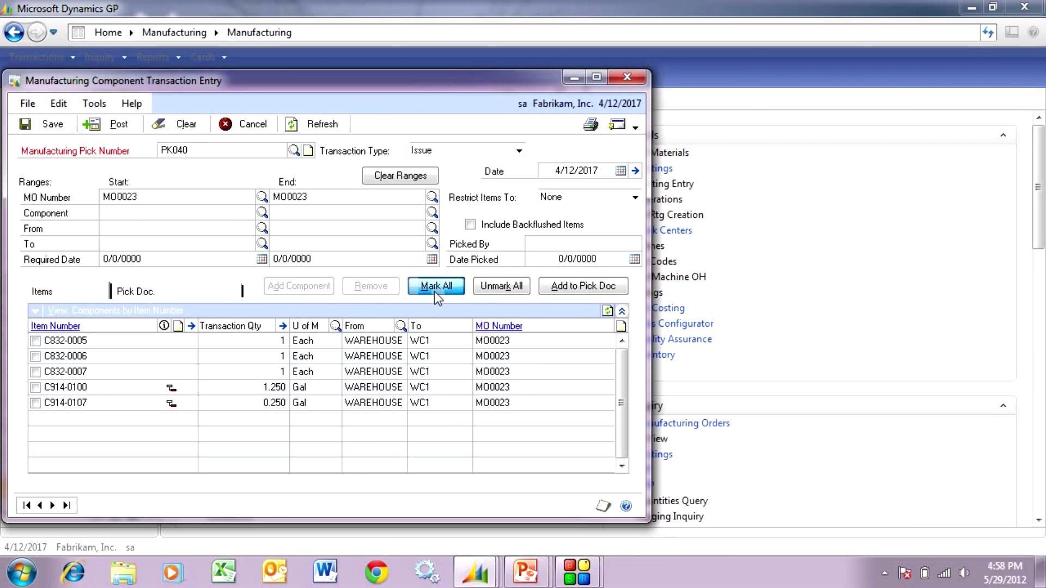
pyautogui.click(570, 287)
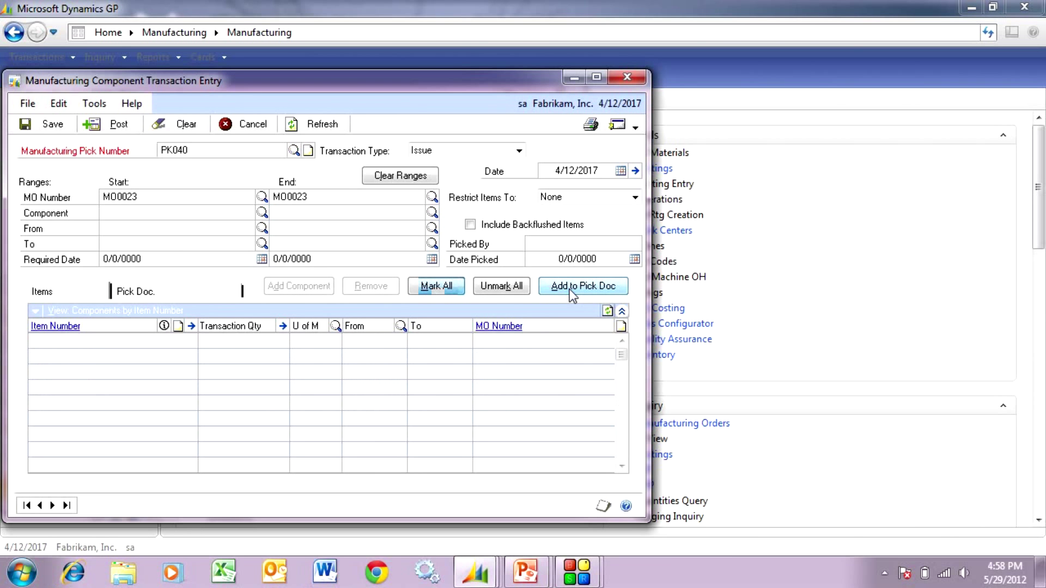
pyautogui.click(170, 297)
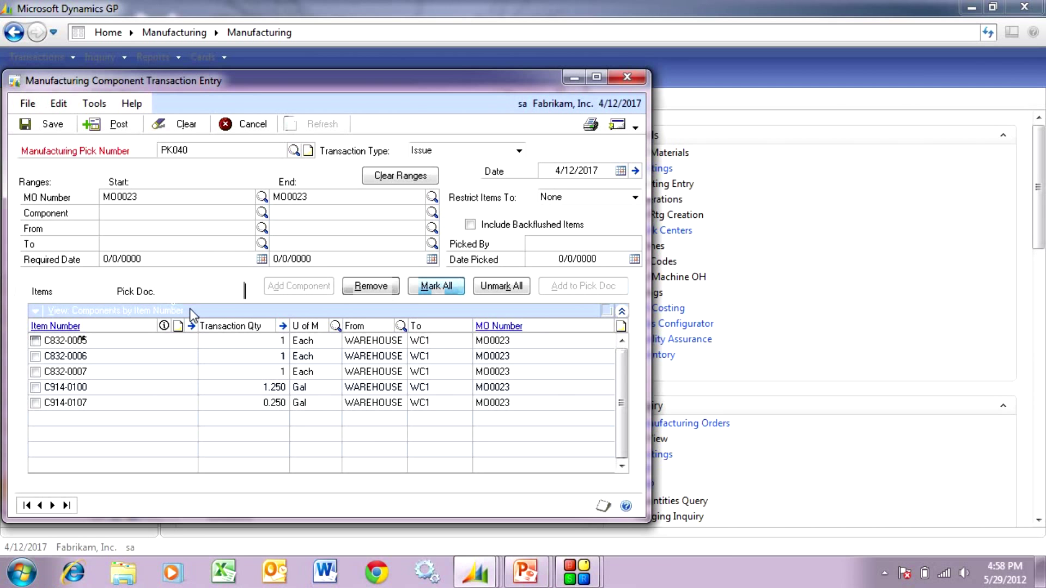
pyautogui.click(427, 287)
pyautogui.click(117, 125)
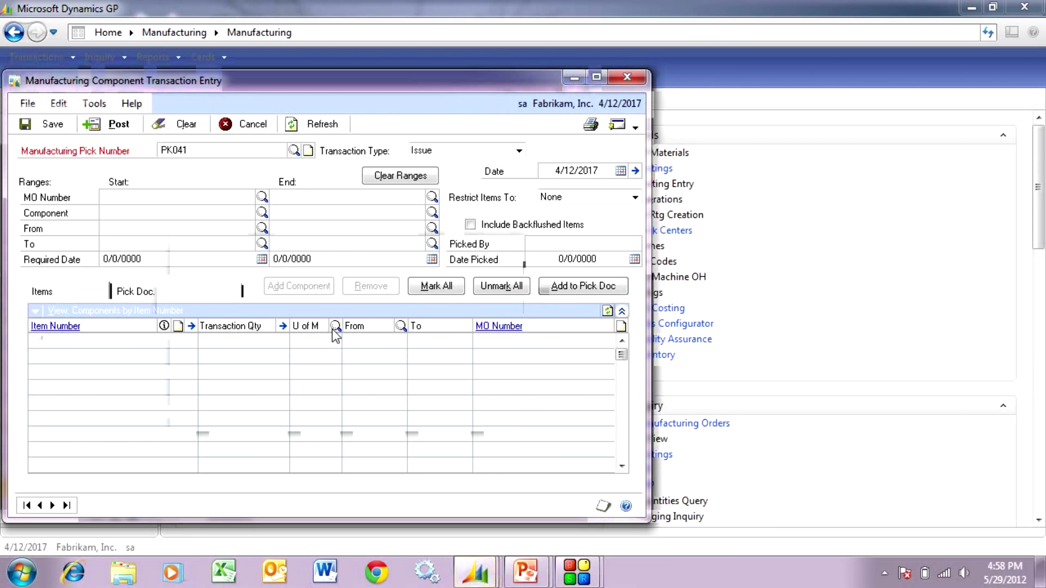
pyautogui.click(613, 78)
pyautogui.click(67, 491)
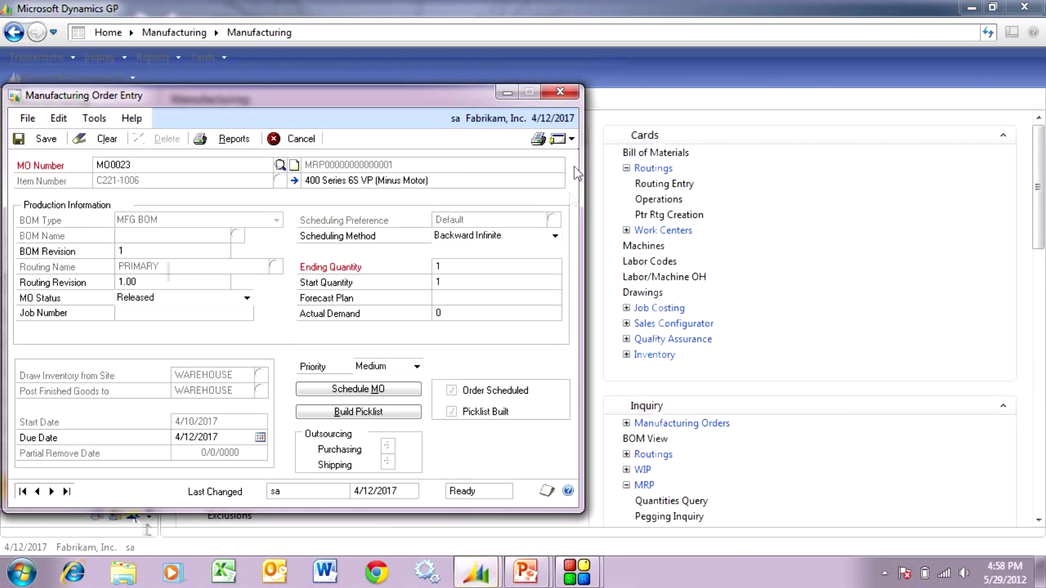
# Post receipt RCT0016 of one C221-1006 for MO0023, continuing past the negative WIP warning
pyautogui.click(570, 140)
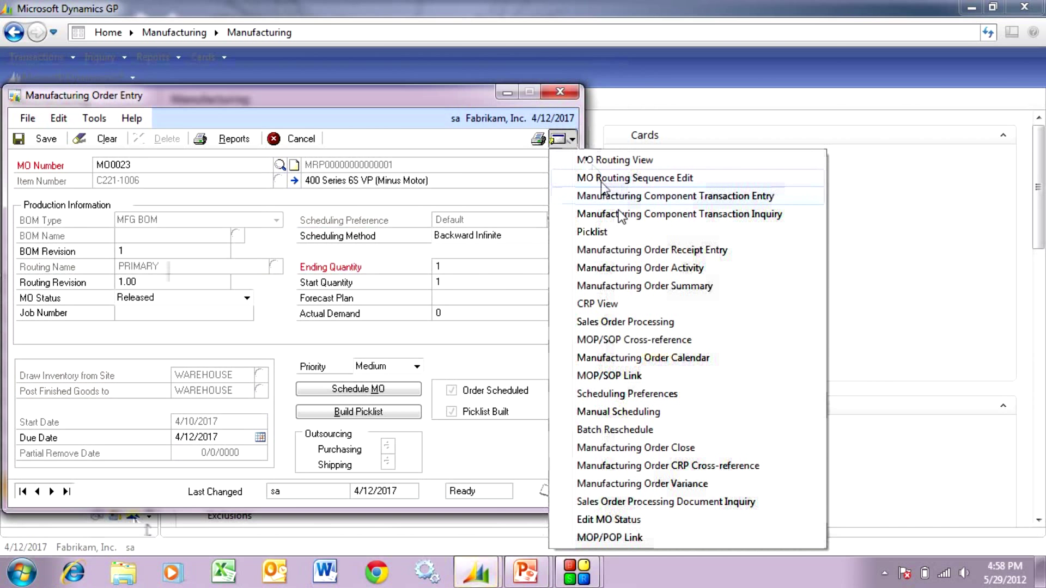
pyautogui.click(629, 249)
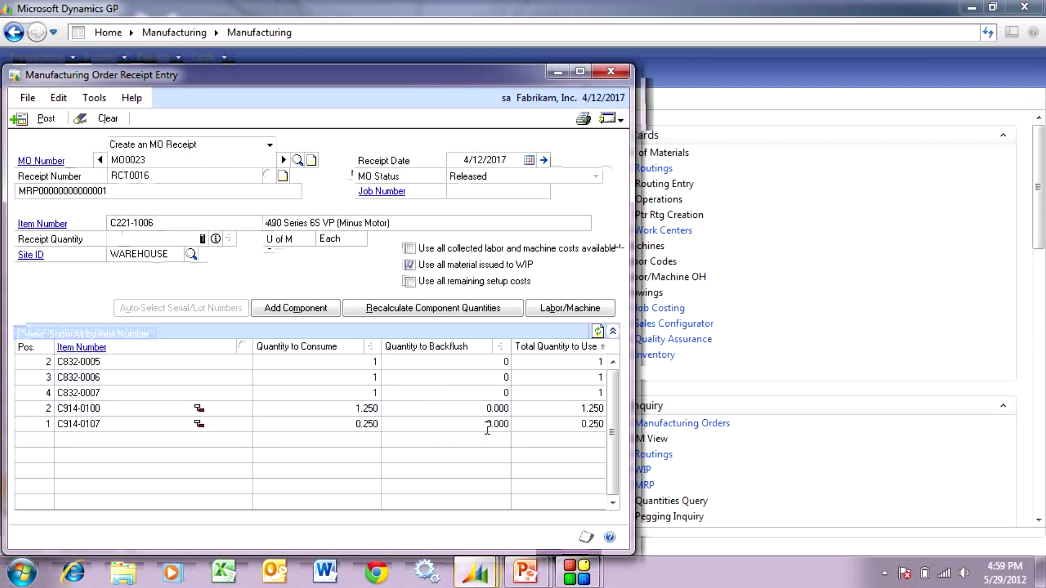
pyautogui.click(39, 120)
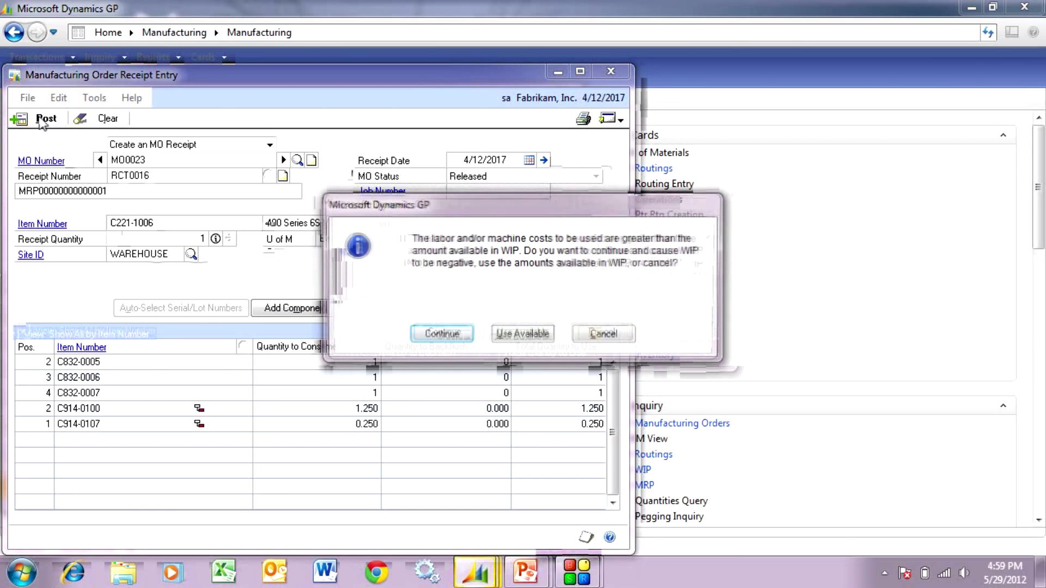
pyautogui.click(442, 334)
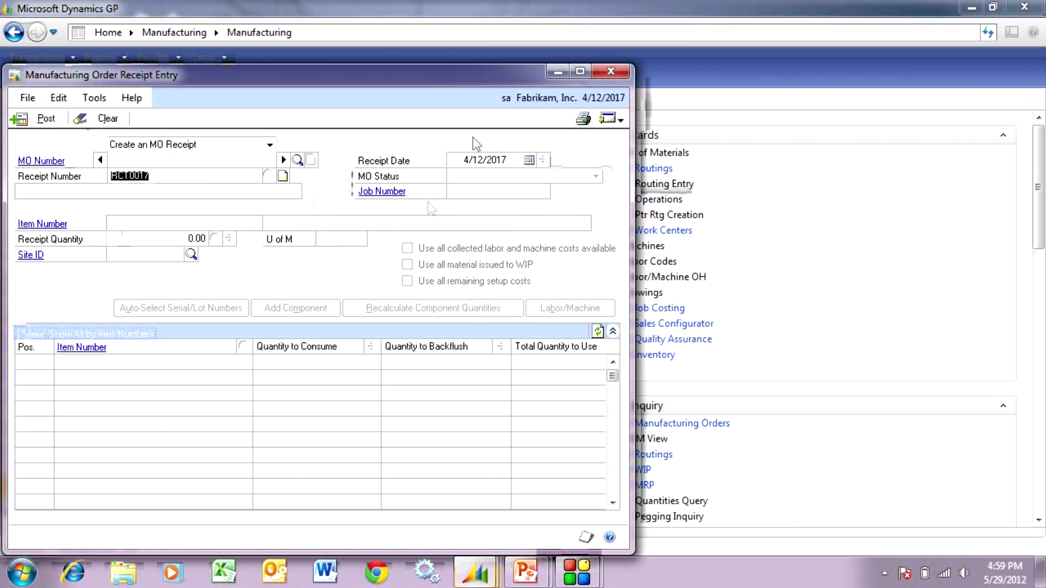
pyautogui.click(609, 72)
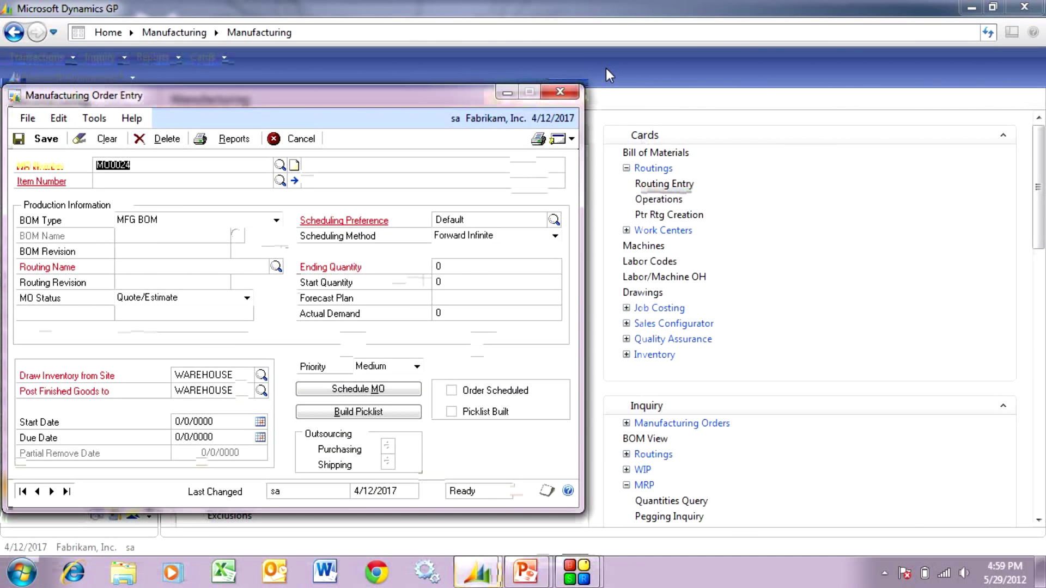
# Bring up MO0022 for C214-6001 and change its MO status from Open to Released
pyautogui.click(66, 491)
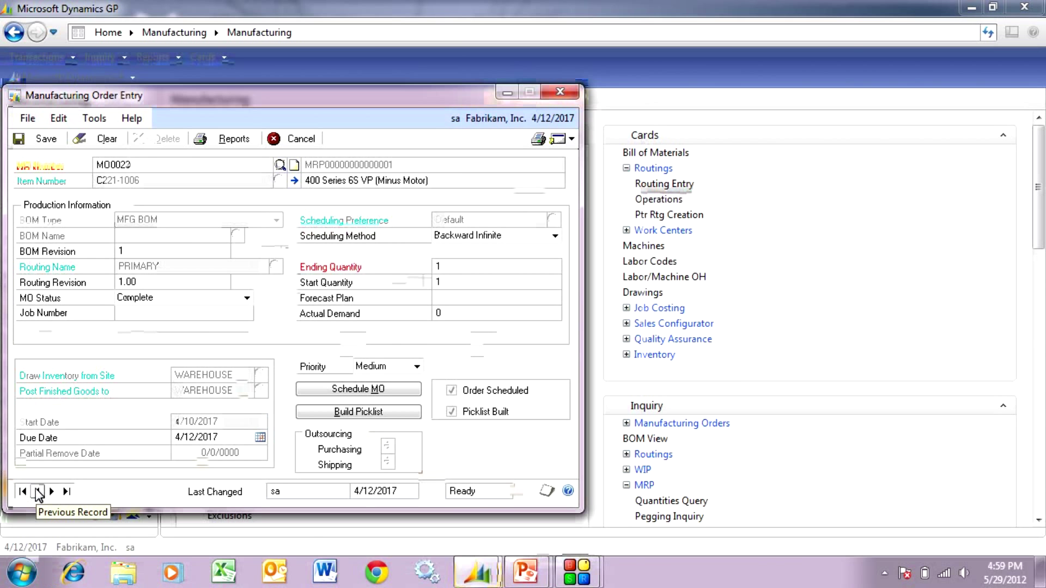
pyautogui.click(37, 492)
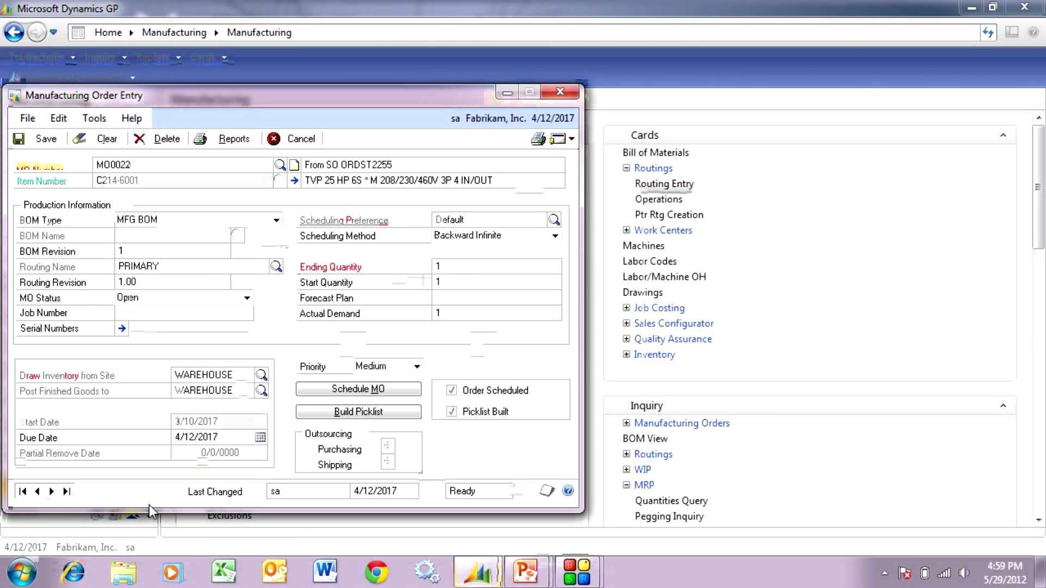
pyautogui.click(247, 297)
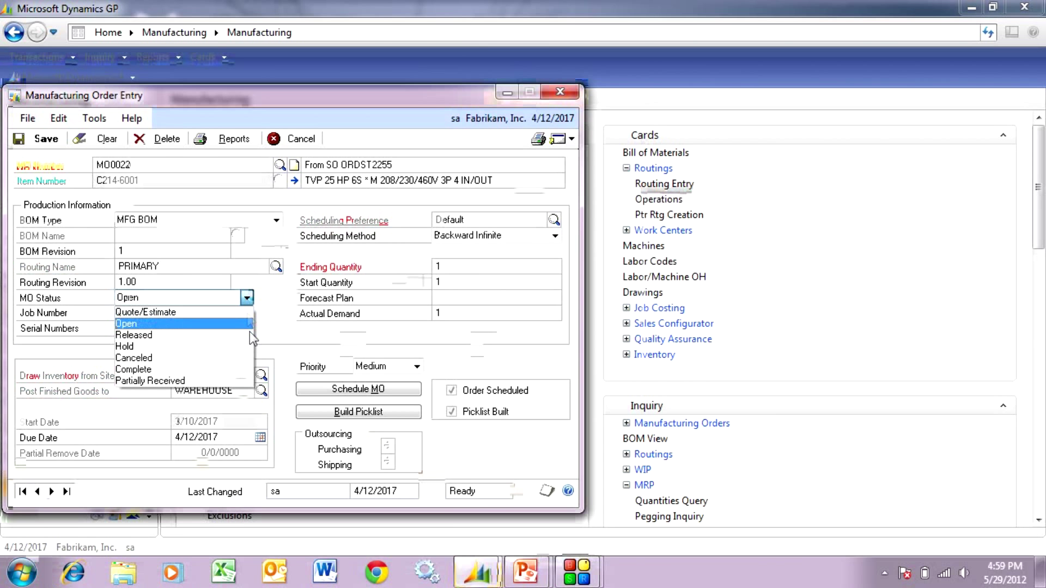
pyautogui.click(200, 336)
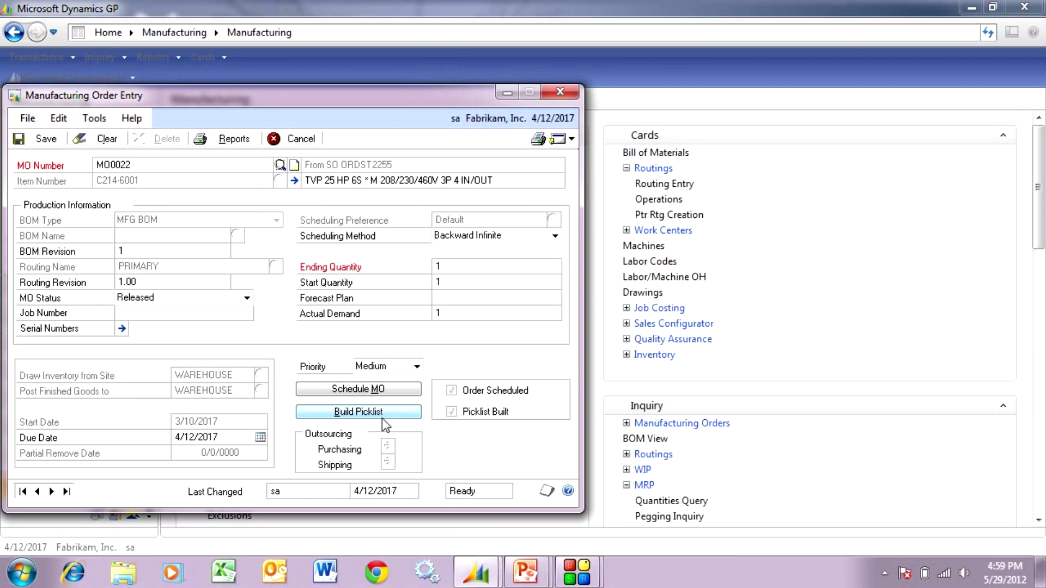
pyautogui.click(563, 140)
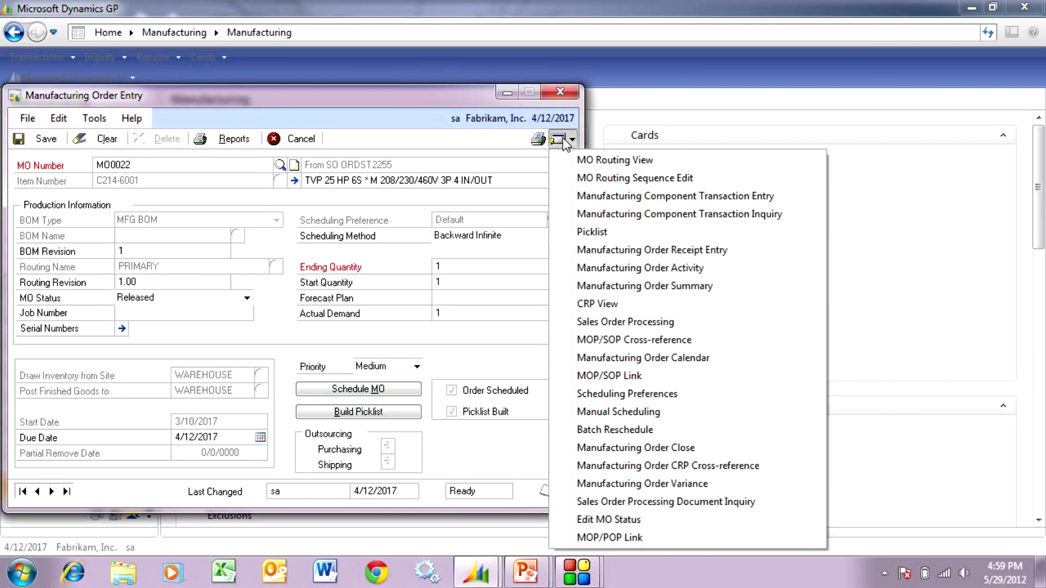
# Add C221-1006 and C451-1201 to pick document PK042 and post their issue to WC1
pyautogui.click(585, 197)
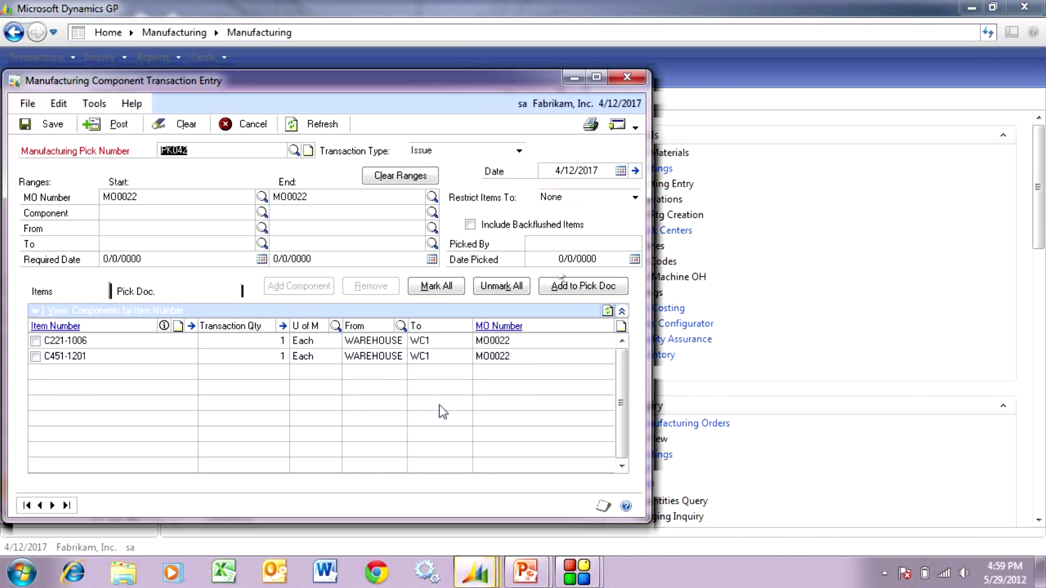
pyautogui.click(437, 287)
pyautogui.click(571, 289)
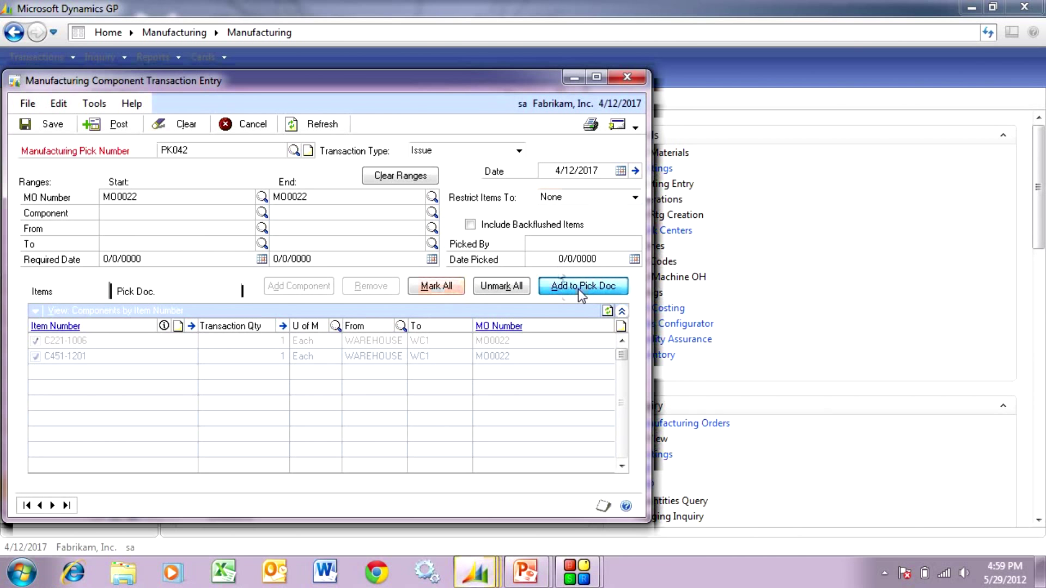
pyautogui.click(194, 292)
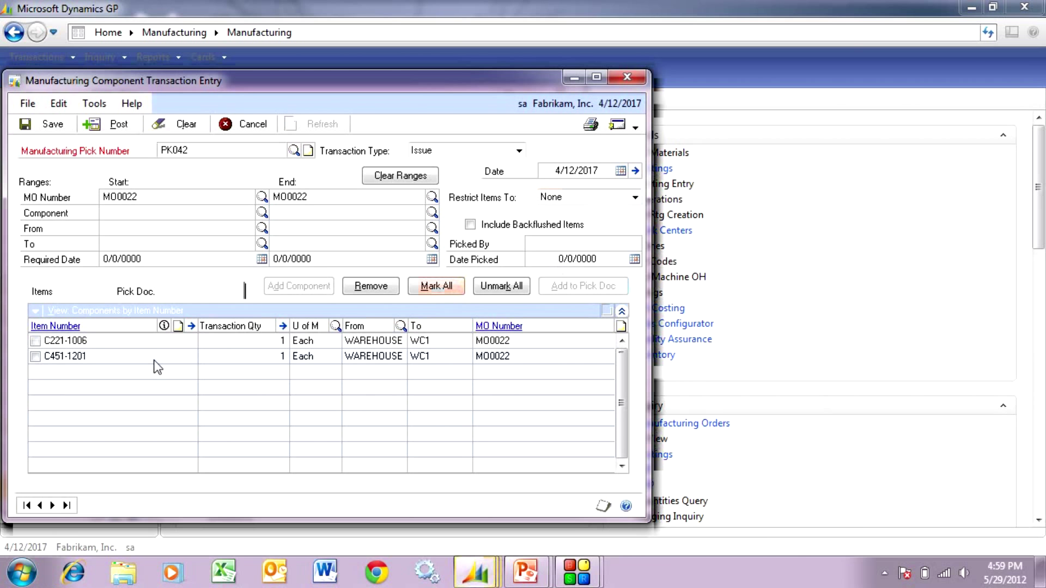
pyautogui.click(433, 291)
pyautogui.click(121, 127)
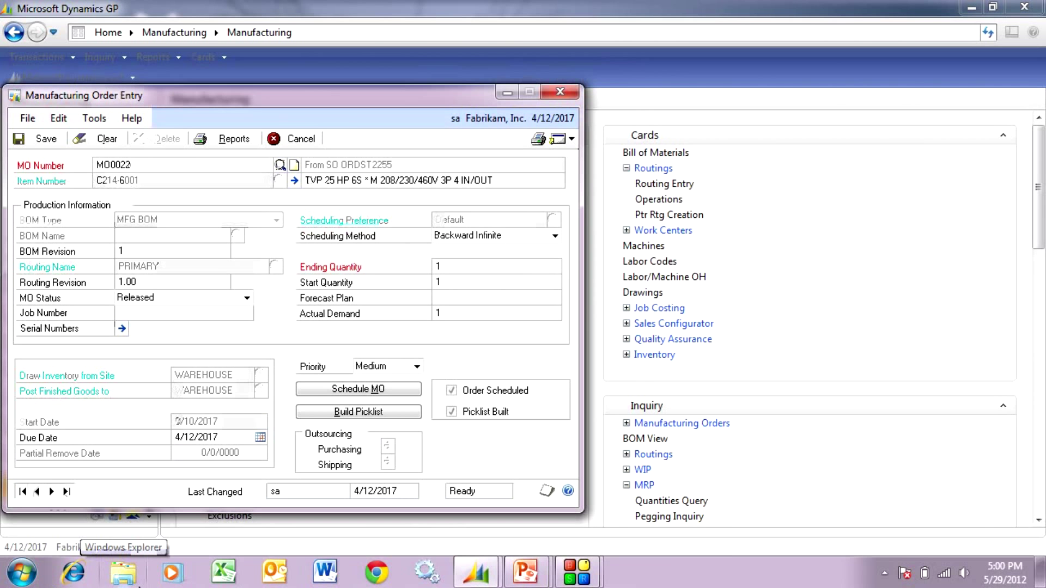
pyautogui.click(567, 143)
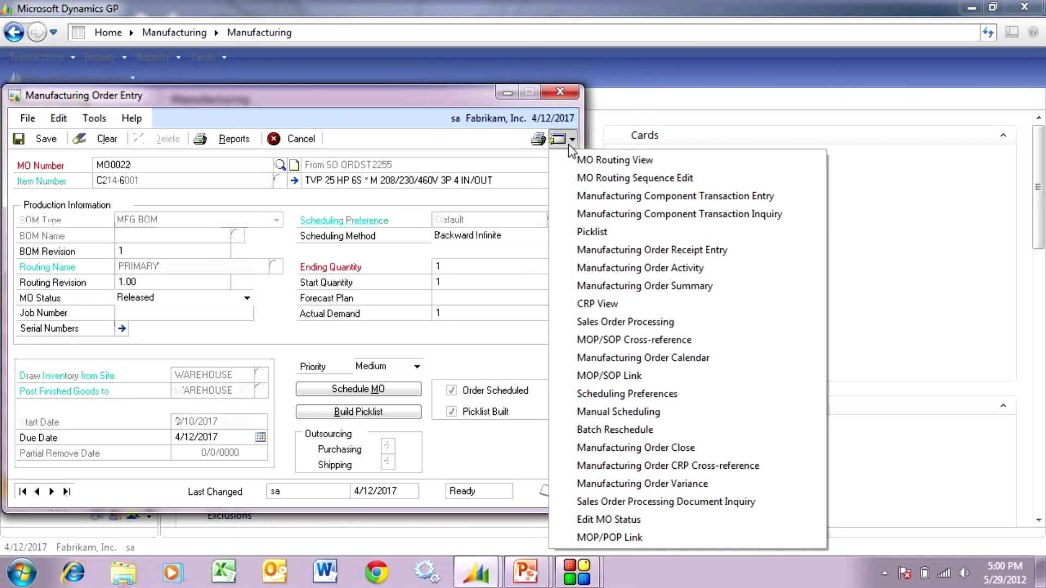
pyautogui.click(629, 483)
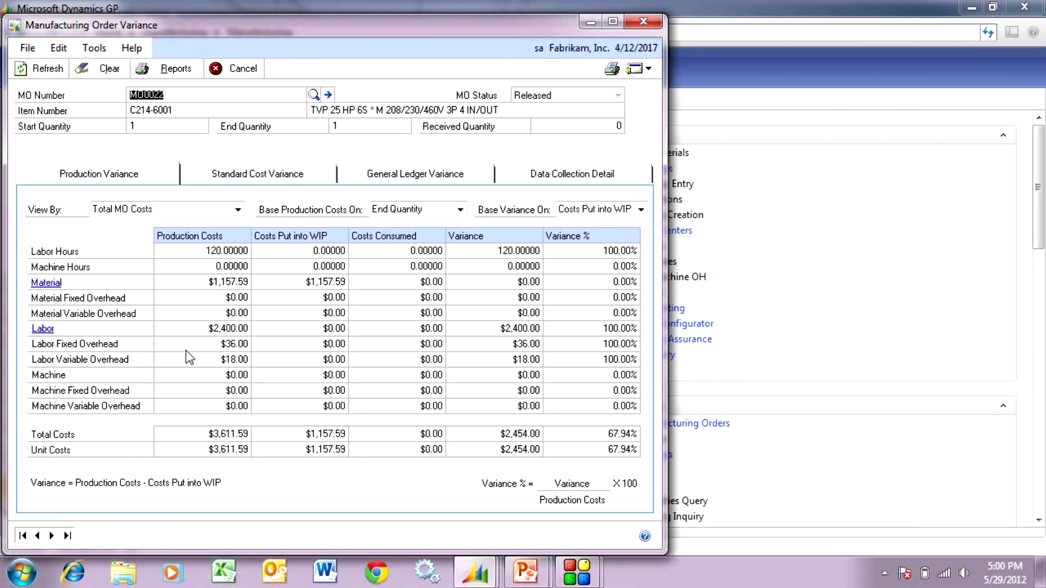
pyautogui.click(646, 19)
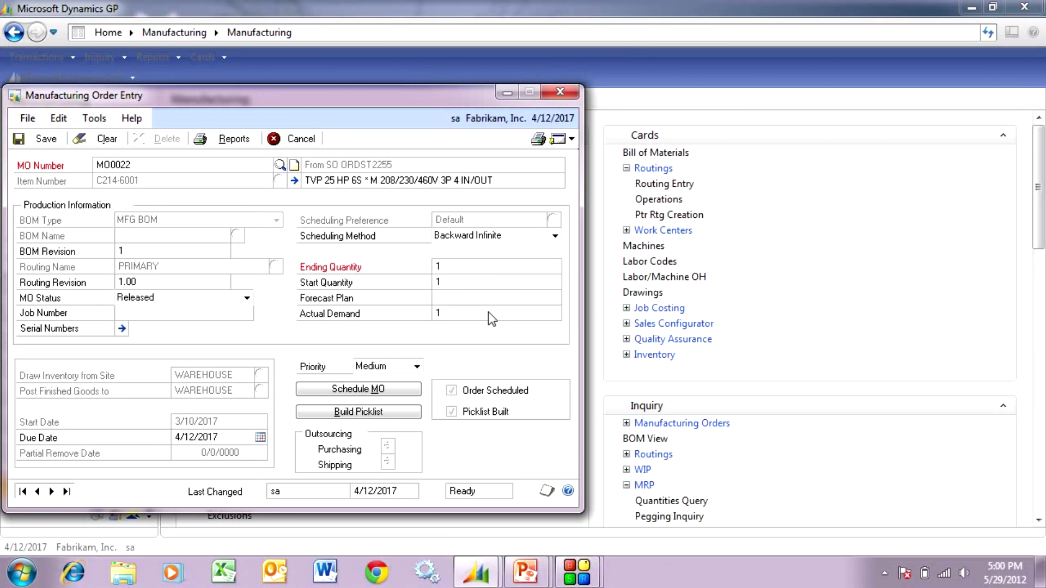
# Assign auto-generated serial 2011-TVP-000007 to the one C214-6001 on receipt RCT0017
pyautogui.click(571, 139)
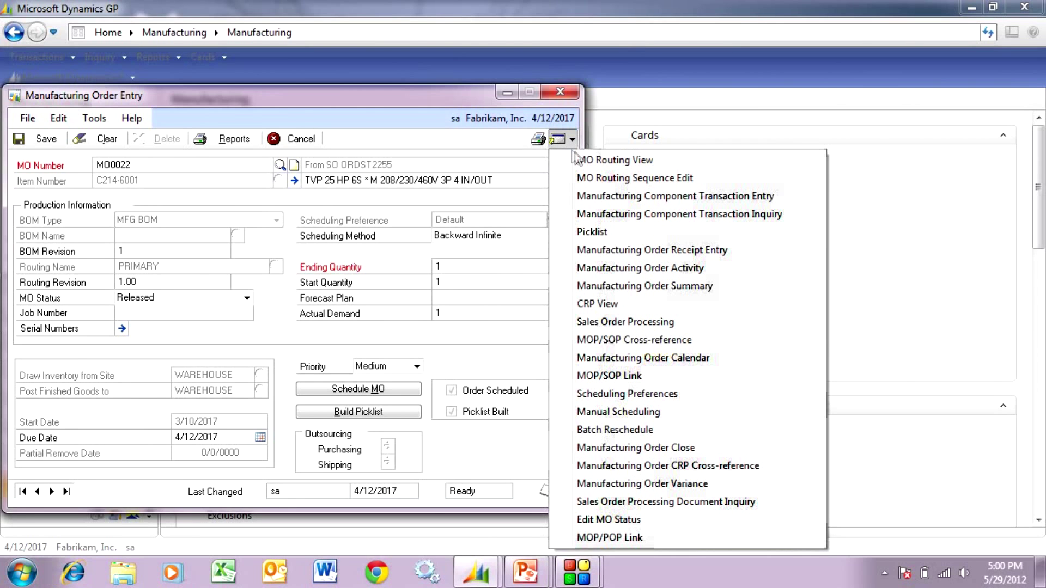
pyautogui.click(620, 251)
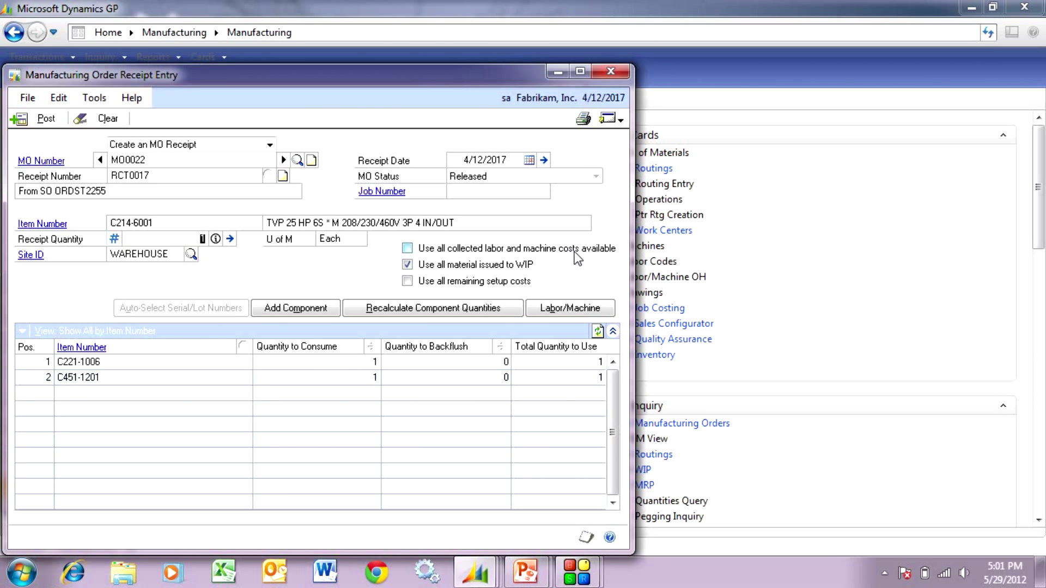
pyautogui.click(230, 239)
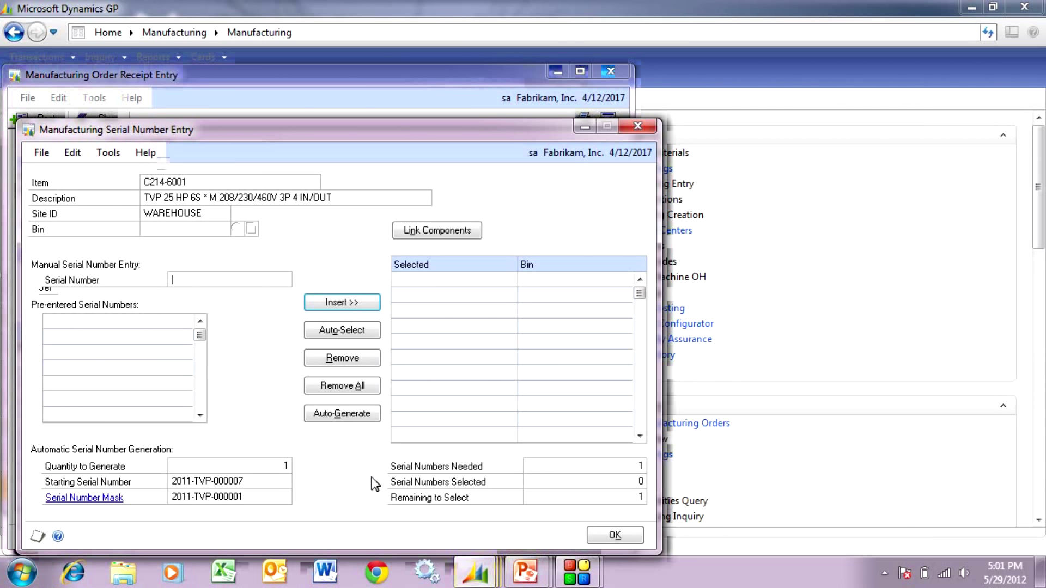
pyautogui.click(340, 415)
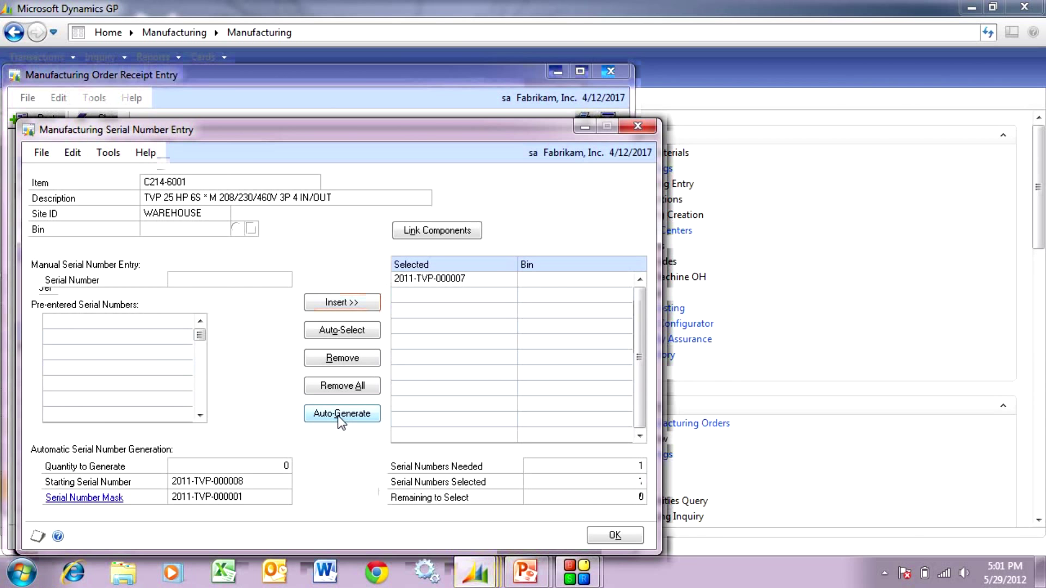
pyautogui.click(621, 541)
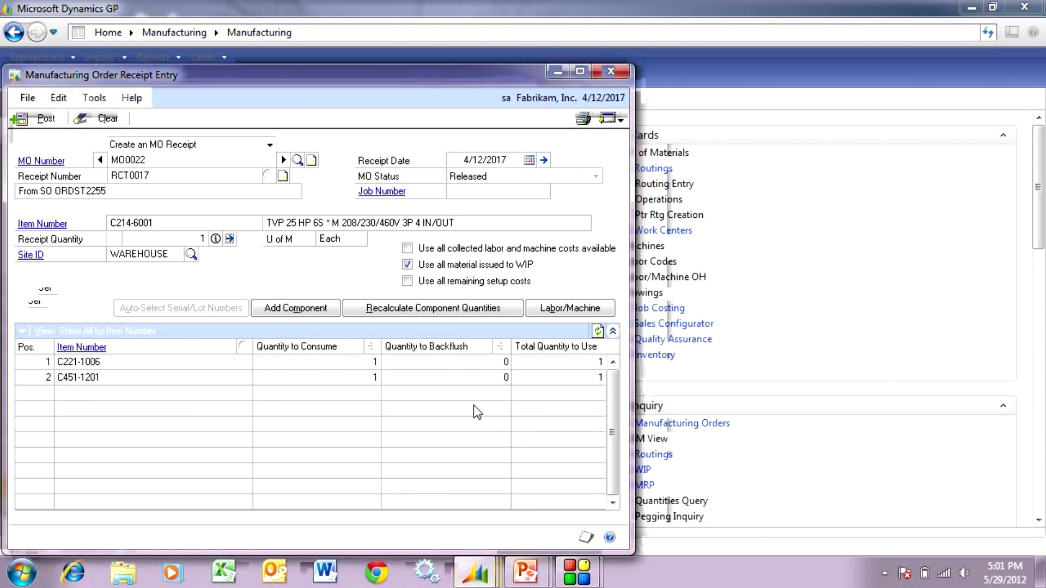
# Post the MO0022 finished-goods receipt despite negative WIP and view the cross-reference report on screen
pyautogui.click(44, 119)
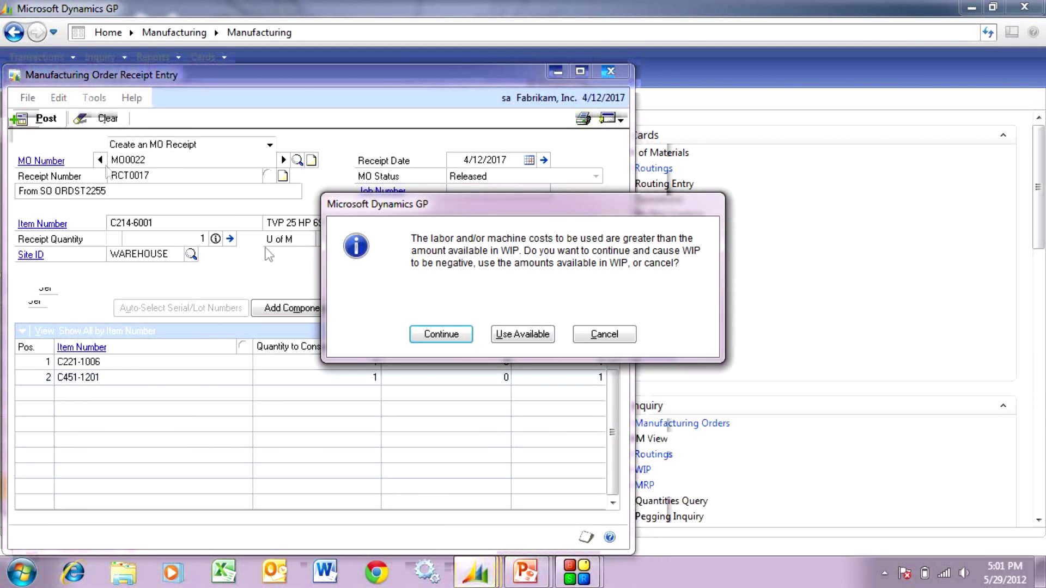
pyautogui.click(443, 332)
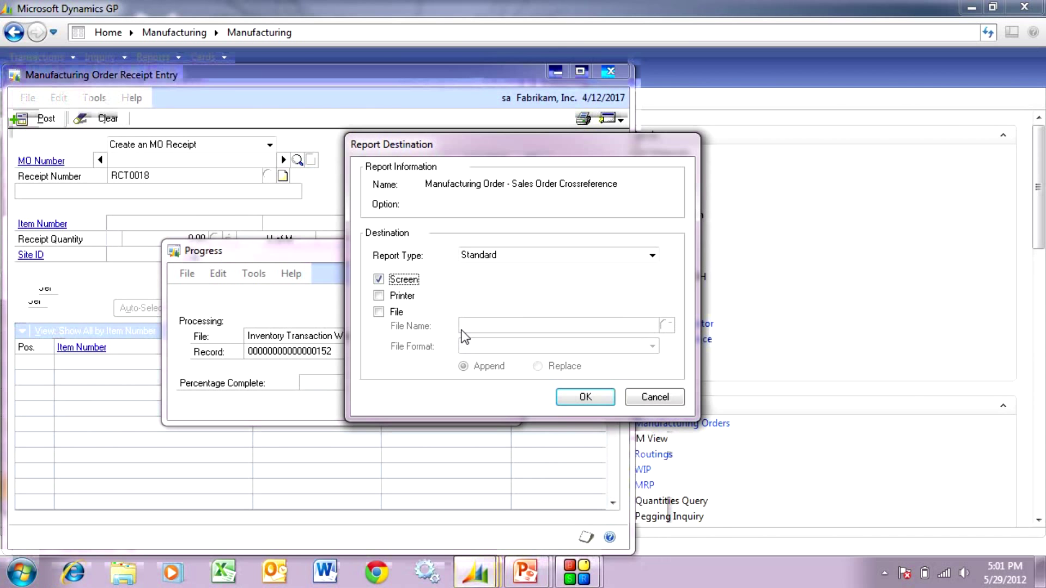
pyautogui.click(589, 396)
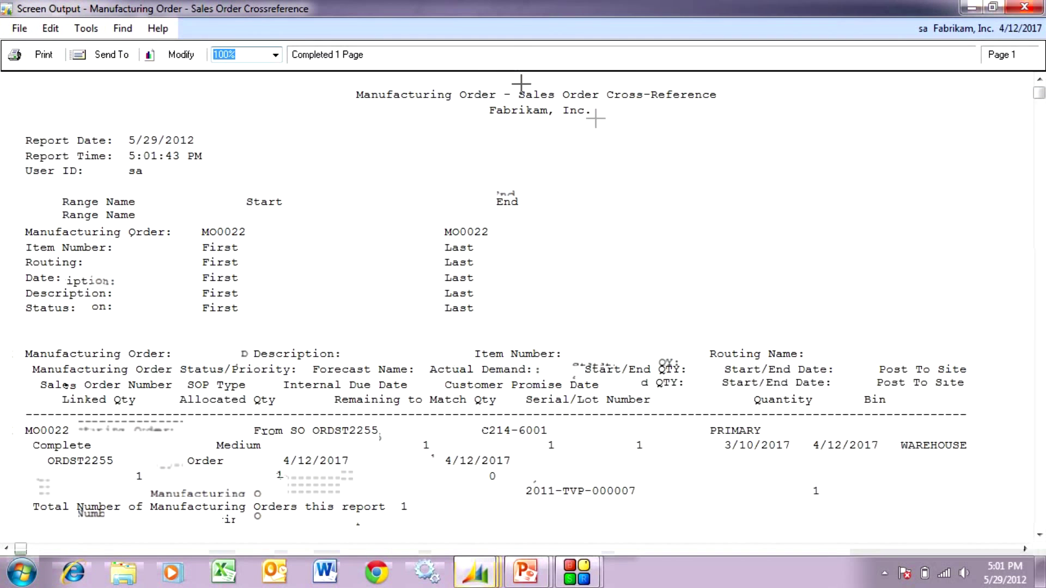
pyautogui.click(506, 77)
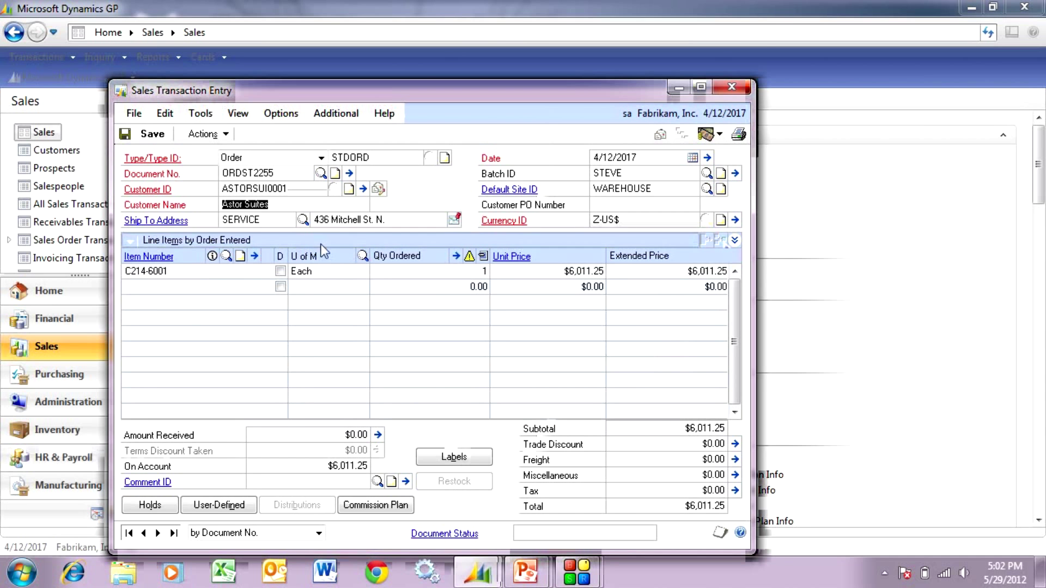
# Transfer order ORDST2255 to invoice STDINV2291, including totals and deposits
pyautogui.click(202, 134)
pyautogui.click(212, 156)
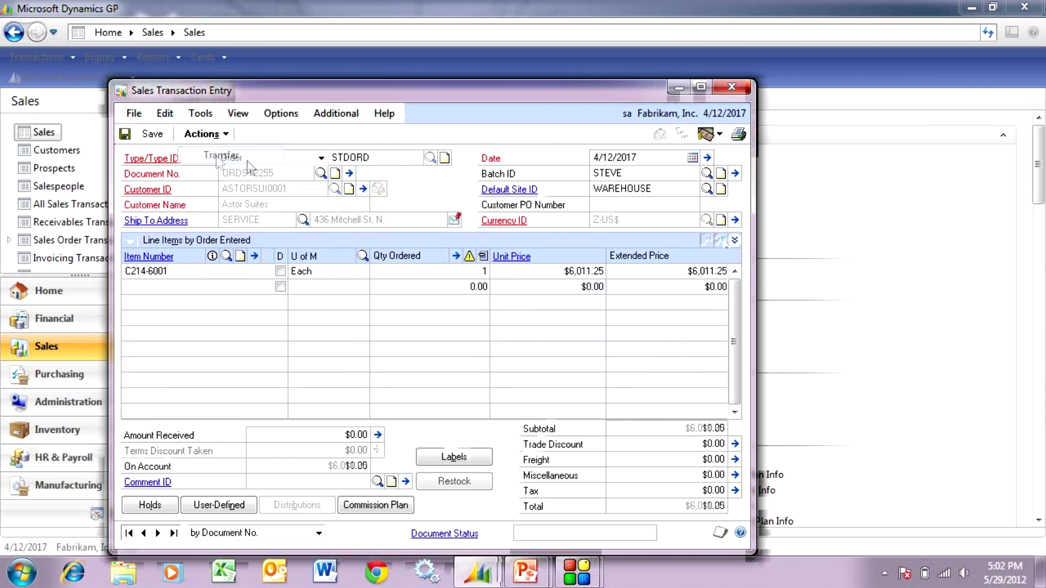
pyautogui.click(184, 361)
pyautogui.click(195, 376)
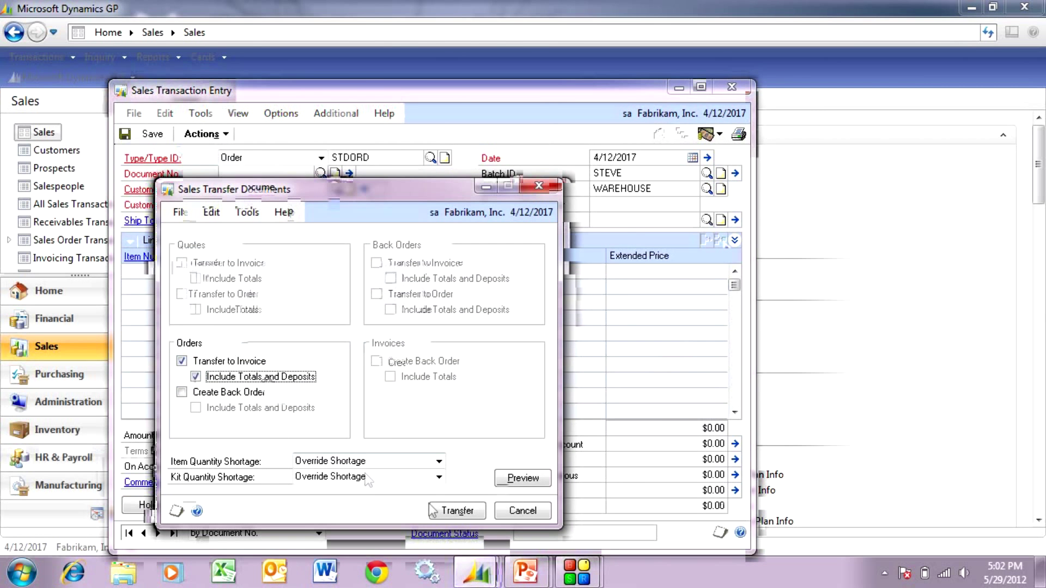
pyautogui.click(457, 510)
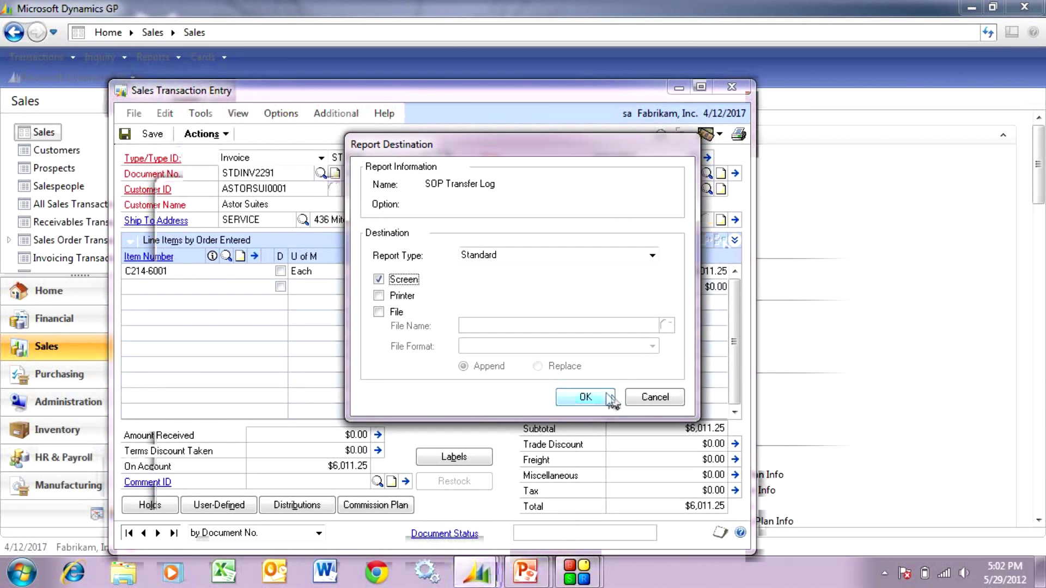
pyautogui.click(635, 397)
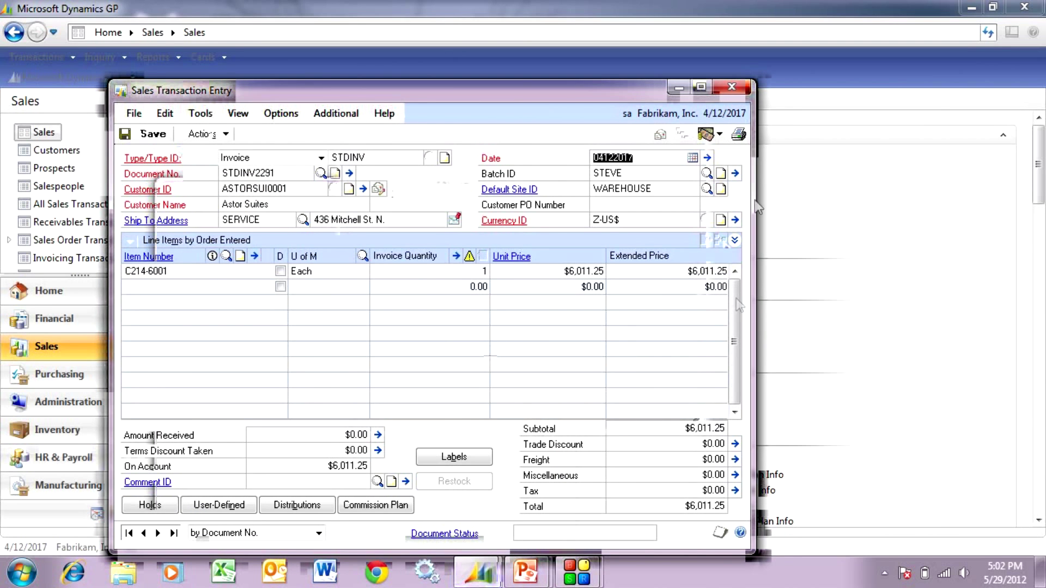
# Print invoice STDINV2291 to screen
pyautogui.click(738, 134)
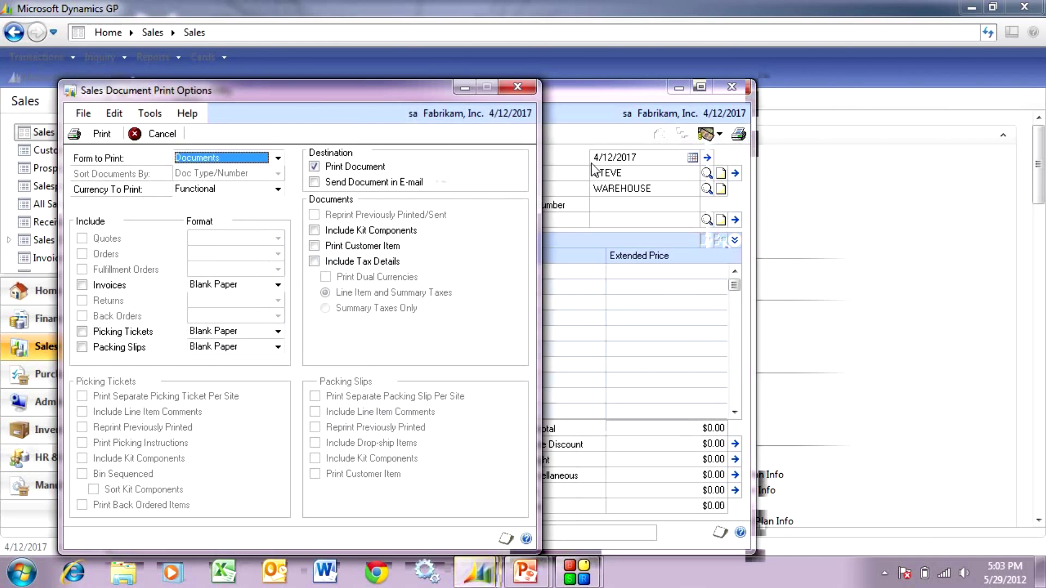
pyautogui.click(95, 287)
pyautogui.click(100, 136)
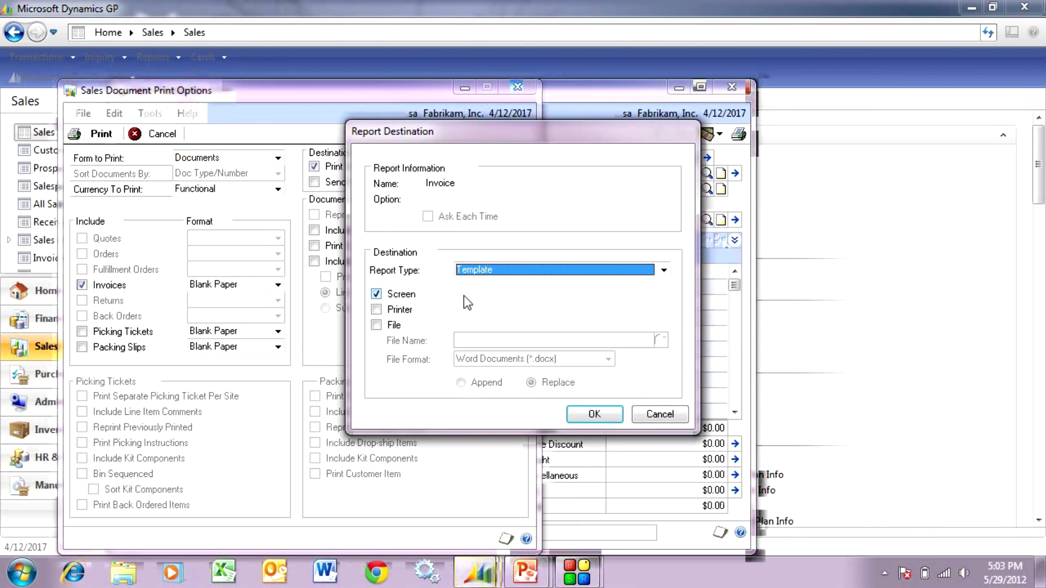
pyautogui.click(594, 413)
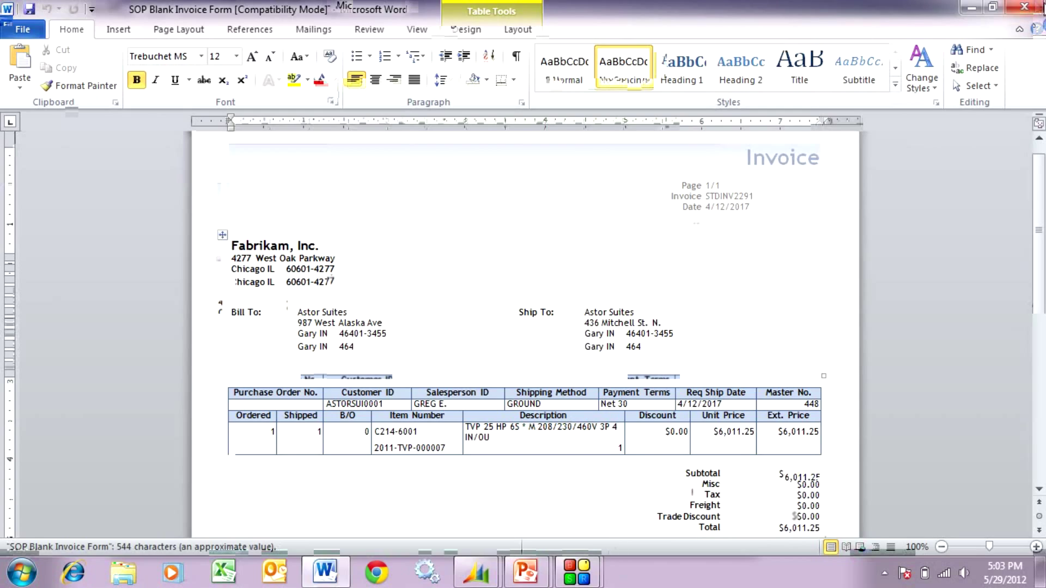
# Leave the Word invoice and return to Dynamics GP's Sales Transaction Entry
pyautogui.hotkey('alt', 'Tab')
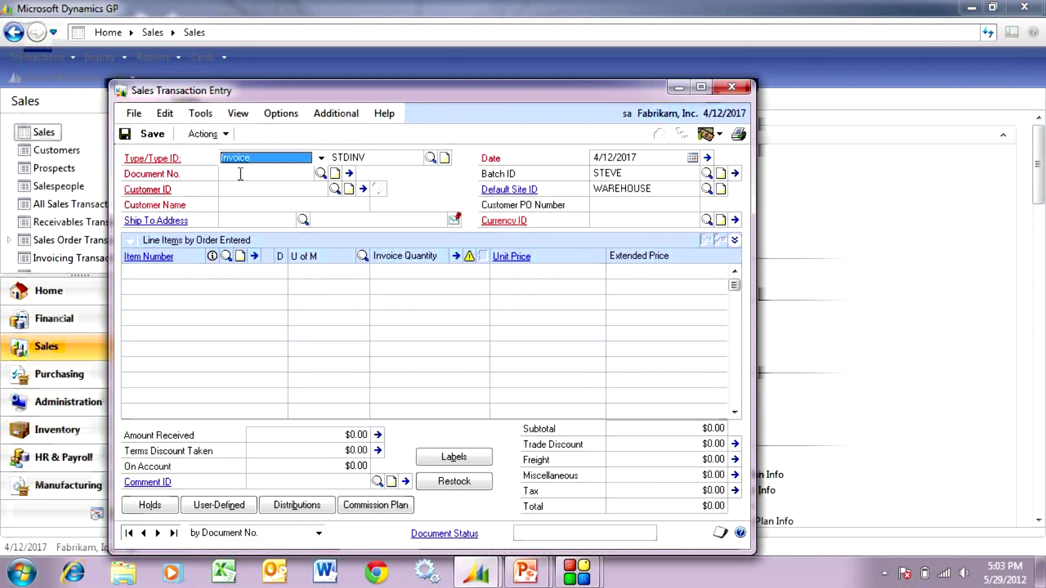
# Load invoice STDINV2291 ($6,011.25, one C214-6001) and delete its batch ID value
pyautogui.click(321, 173)
pyautogui.moveTo(519, 303); pyautogui.dragTo(519, 401)
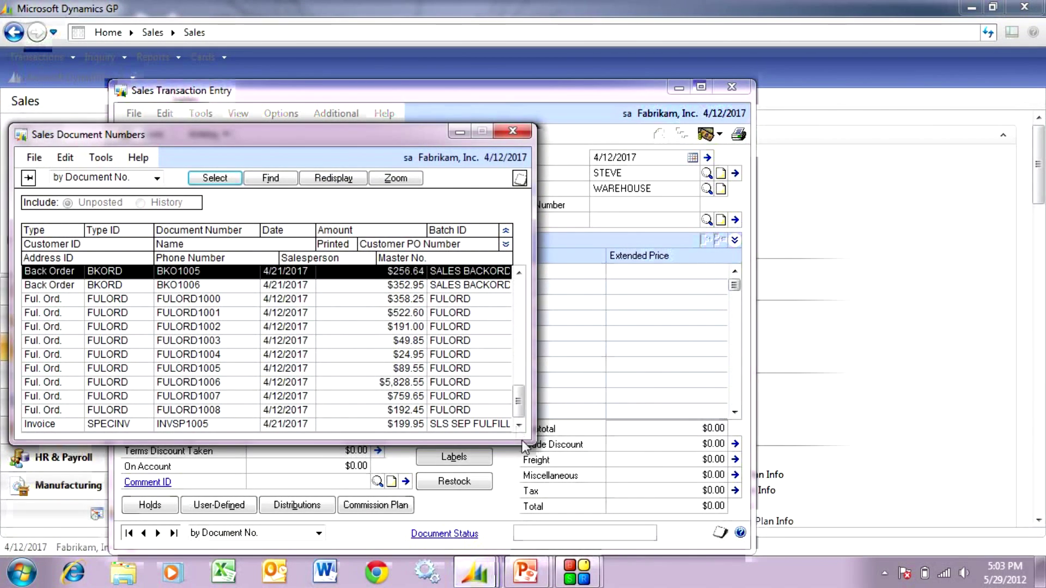
pyautogui.doubleClick(448, 424)
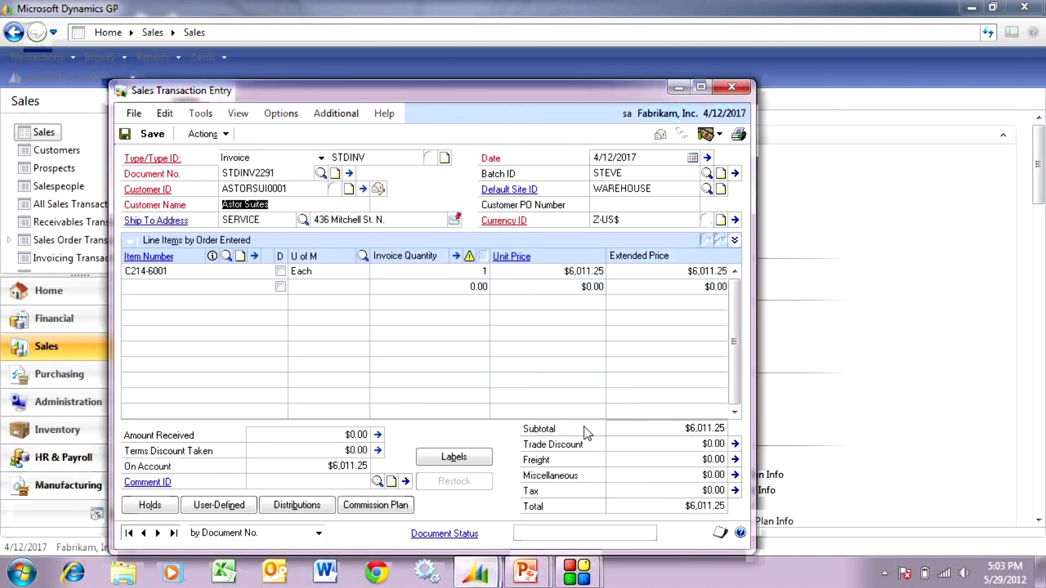
pyautogui.click(639, 174)
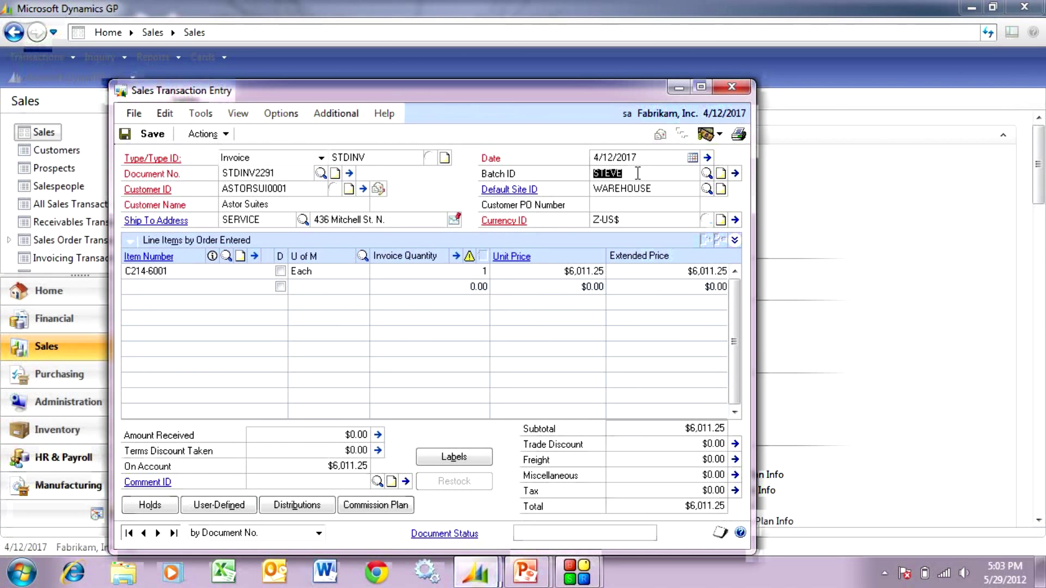
pyautogui.press('Delete')
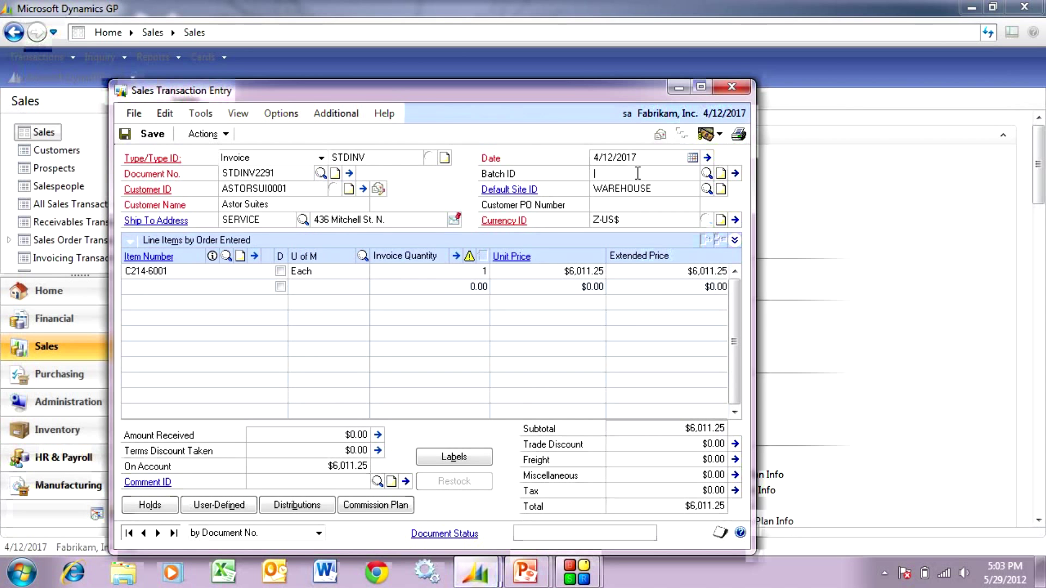